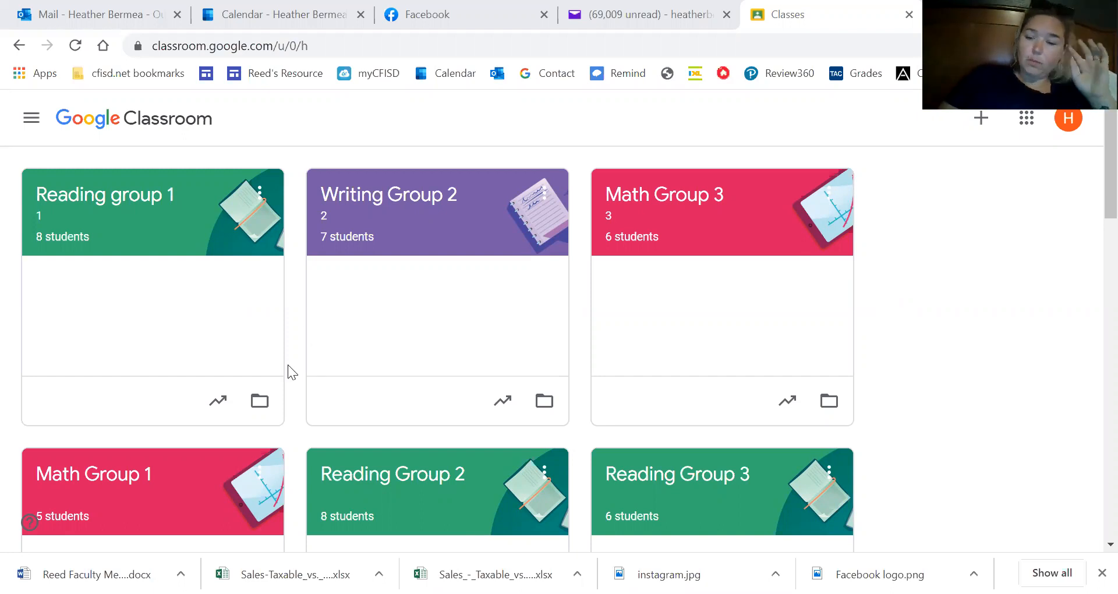
Fill a new class form with 'Test class', section 'Group 1', subject 'Reading', then discard it.
{"action": "scroll", "coordinate": [288, 365], "scroll_direction": "down", "scroll_amount": 8}
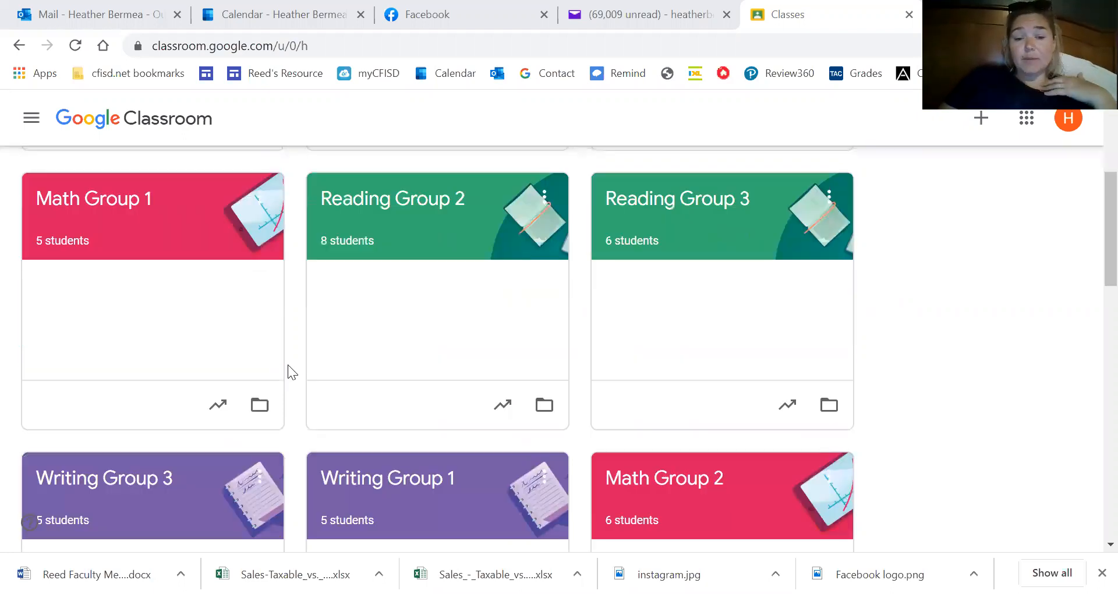
{"action": "scroll", "coordinate": [288, 365], "scroll_direction": "down", "scroll_amount": 10}
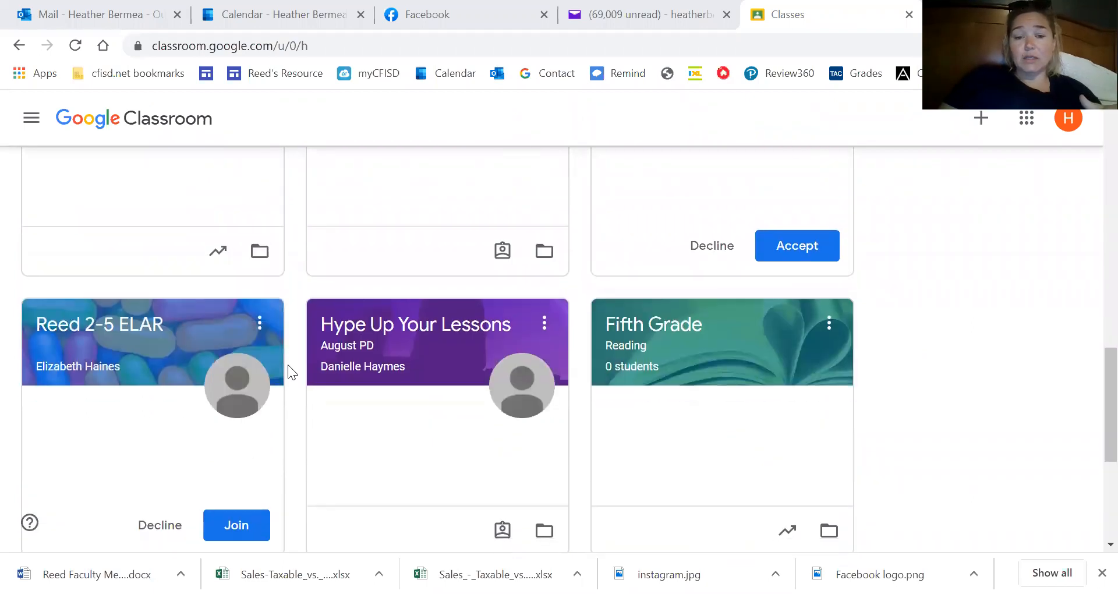
{"action": "scroll", "coordinate": [288, 365], "scroll_direction": "up", "scroll_amount": 4}
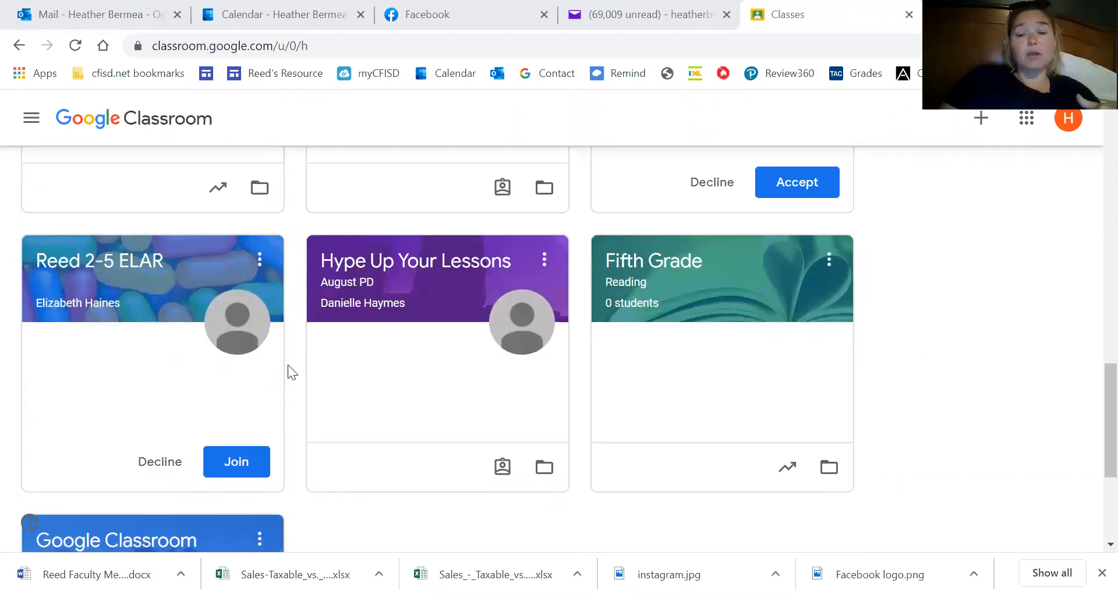
{"action": "scroll", "coordinate": [287, 364], "scroll_direction": "up", "scroll_amount": 8}
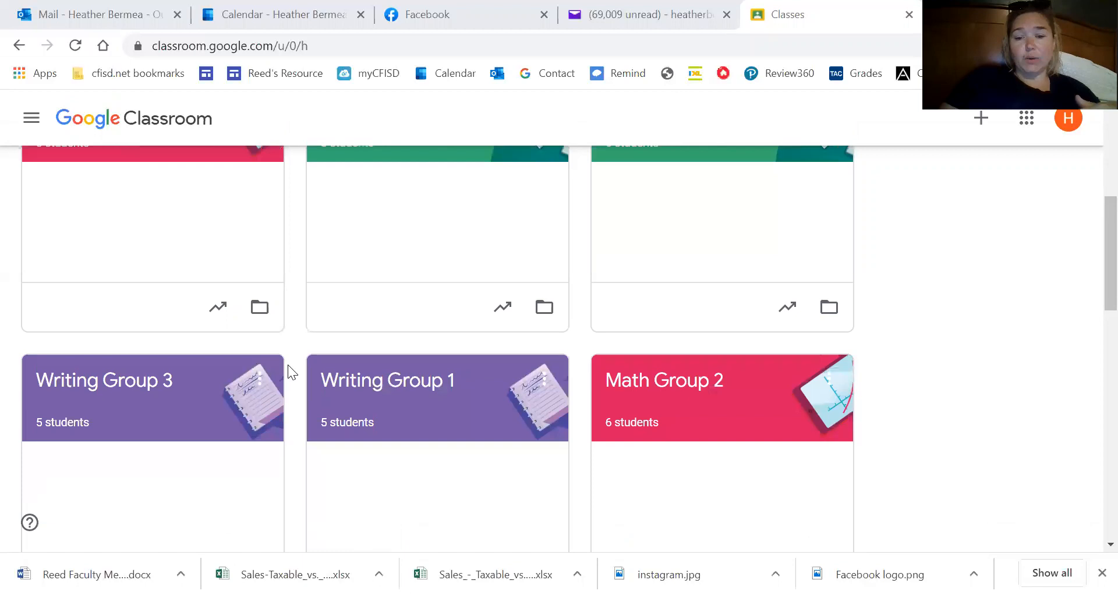
{"action": "scroll", "coordinate": [288, 365], "scroll_direction": "up", "scroll_amount": 3}
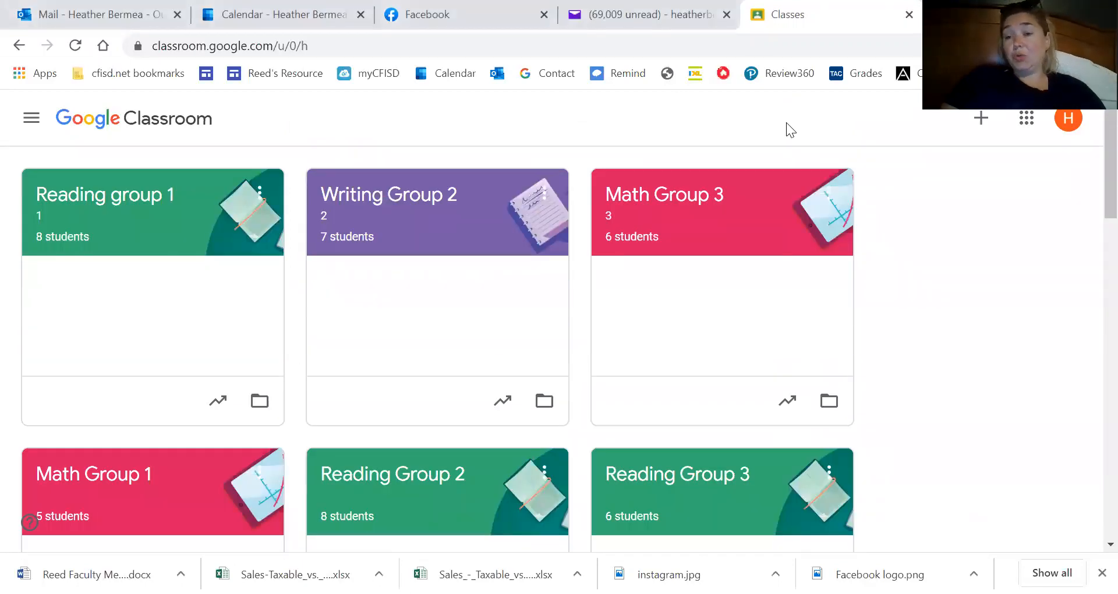
{"action": "left_click", "coordinate": [983, 120]}
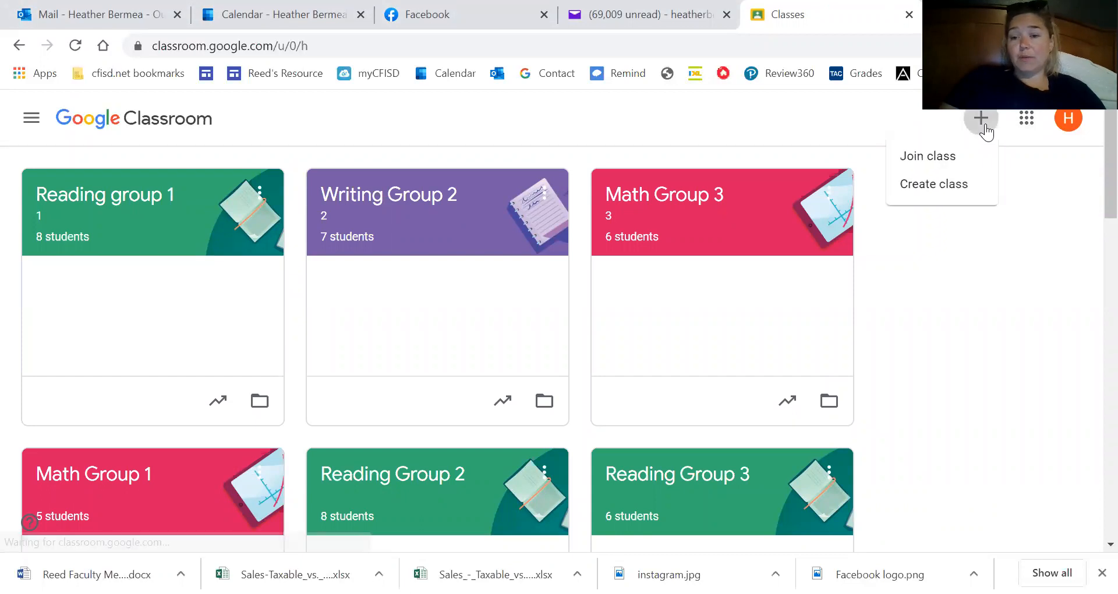
{"action": "left_click", "coordinate": [923, 184]}
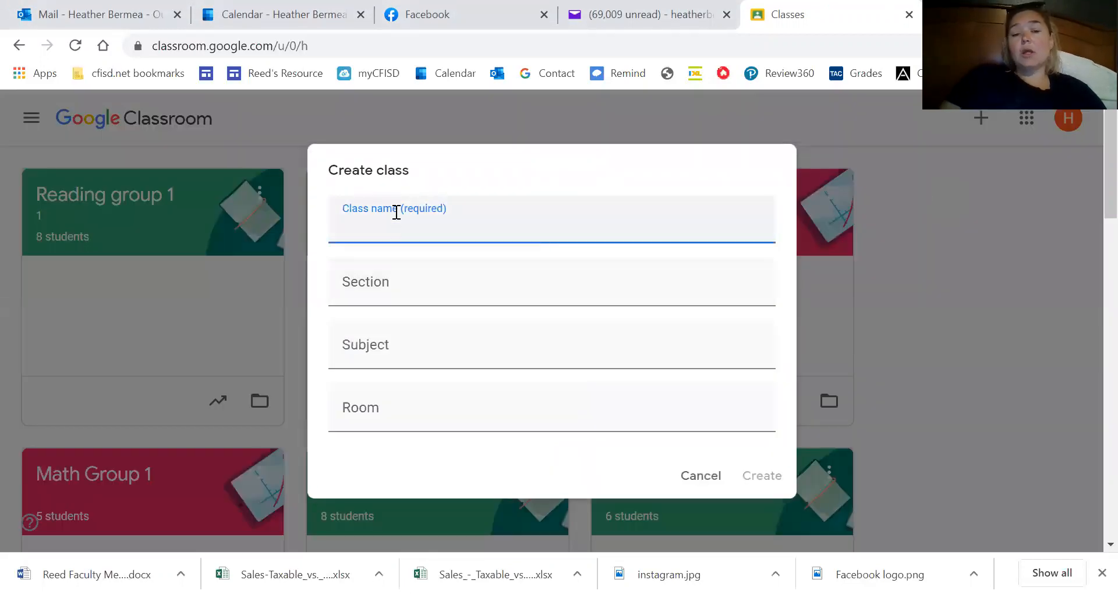
{"action": "type", "text": "Test class"}
{"action": "left_click", "coordinate": [380, 288]}
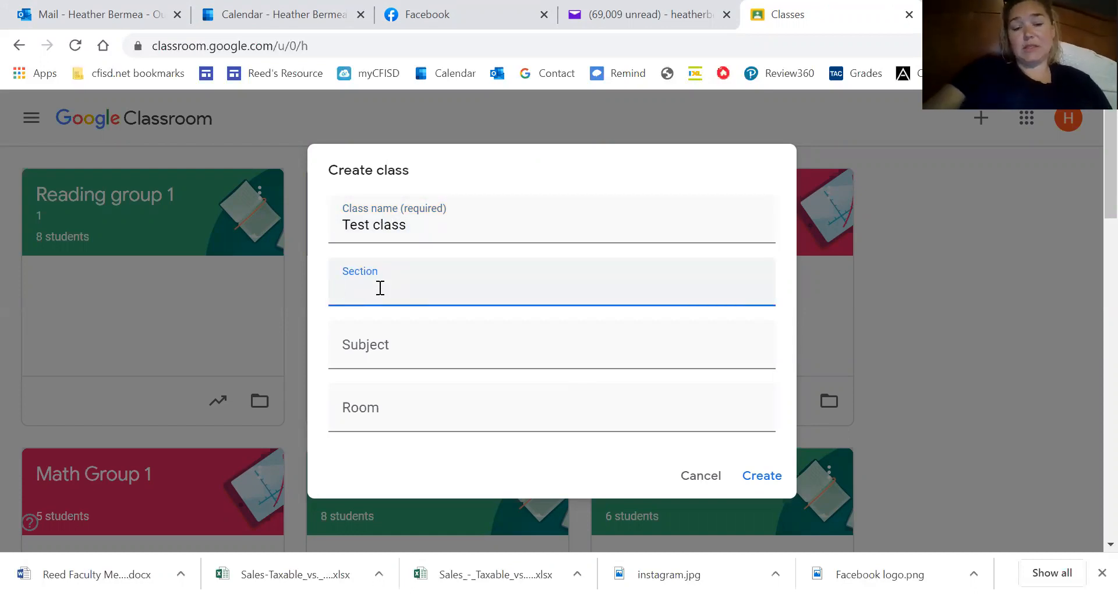
{"action": "type", "text": "Grou"}
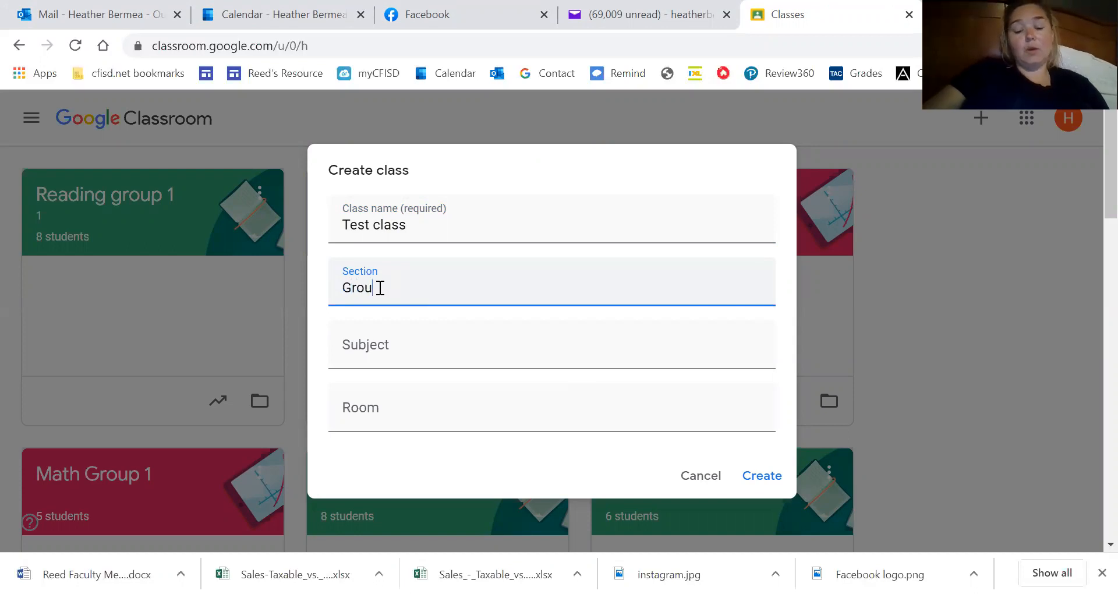
{"action": "type", "text": "p 1"}
{"action": "left_click", "coordinate": [384, 343]}
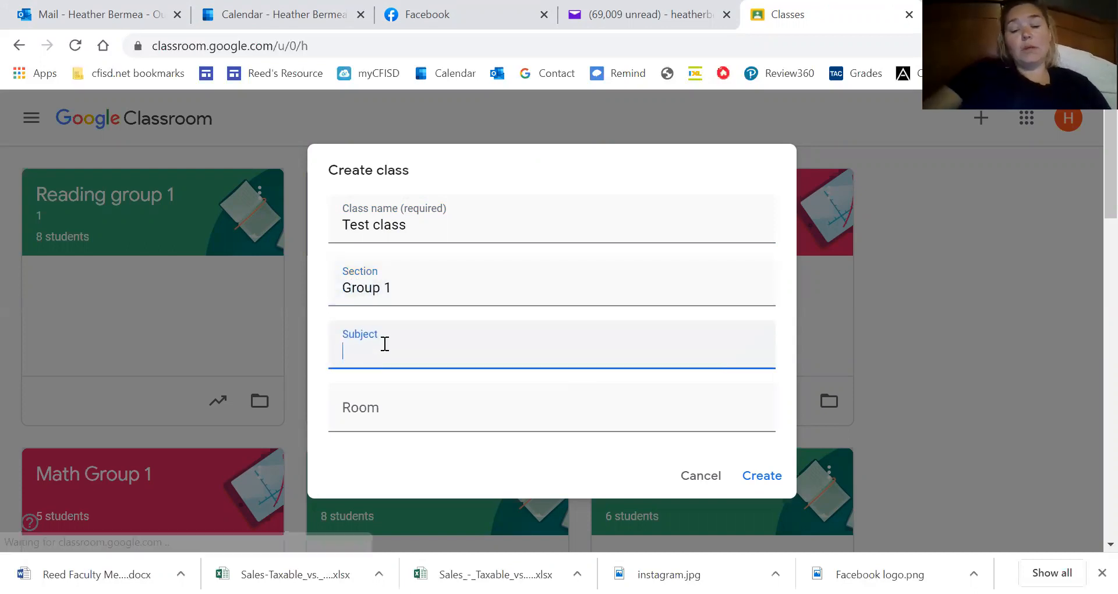
{"action": "type", "text": "Reading"}
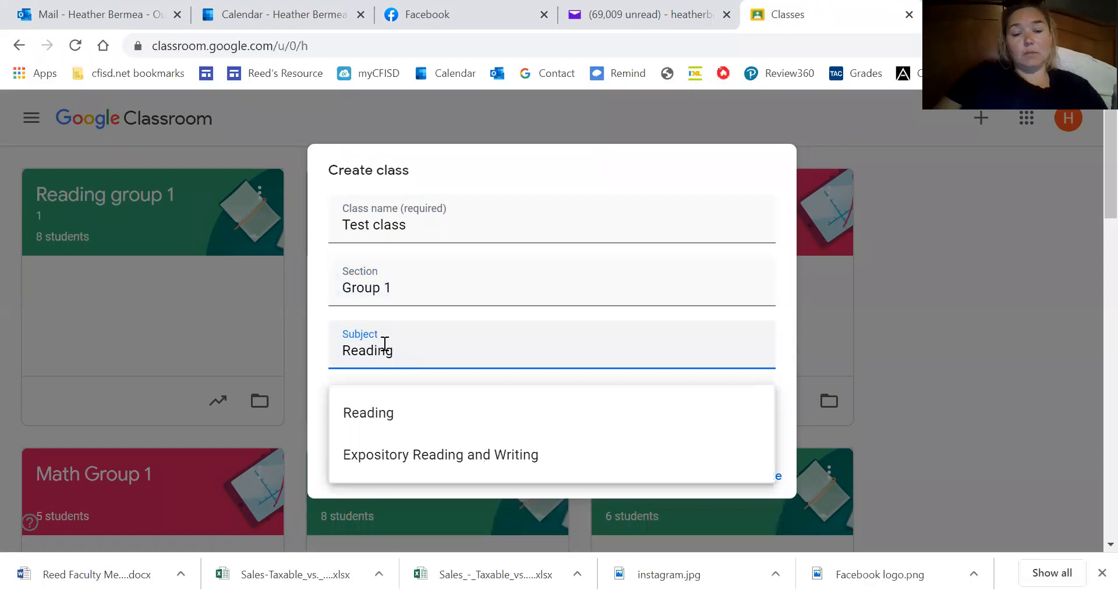
{"action": "left_click", "coordinate": [300, 401]}
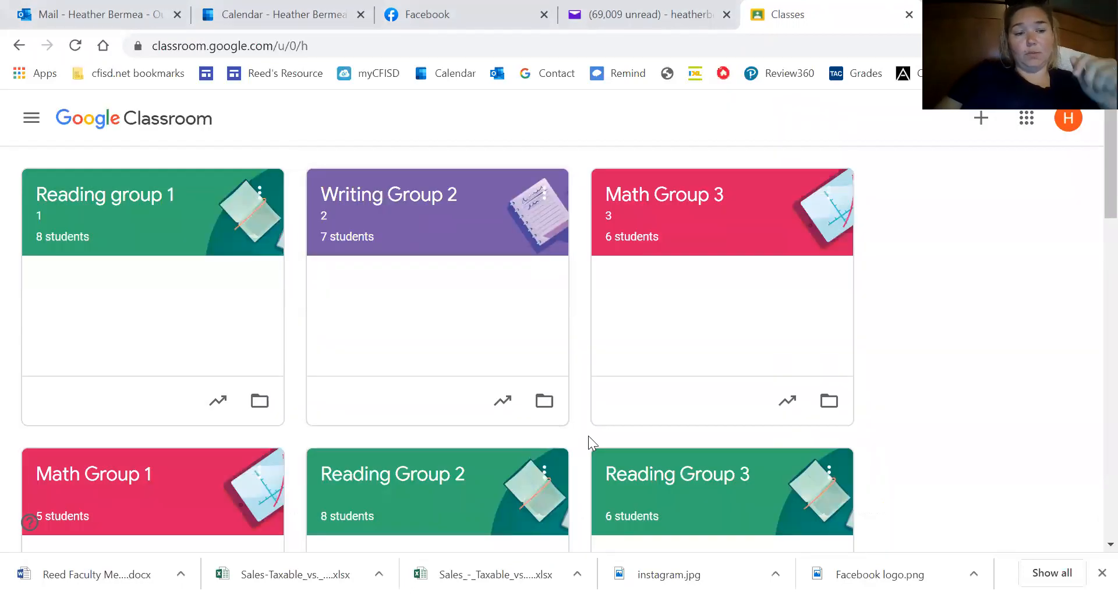
Start a fresh class form, name it 'Test Class', and create it.
{"action": "scroll", "coordinate": [663, 424], "scroll_direction": "down", "scroll_amount": 1}
{"action": "scroll", "coordinate": [666, 422], "scroll_direction": "up", "scroll_amount": 1}
{"action": "scroll", "coordinate": [667, 427], "scroll_direction": "down", "scroll_amount": 15}
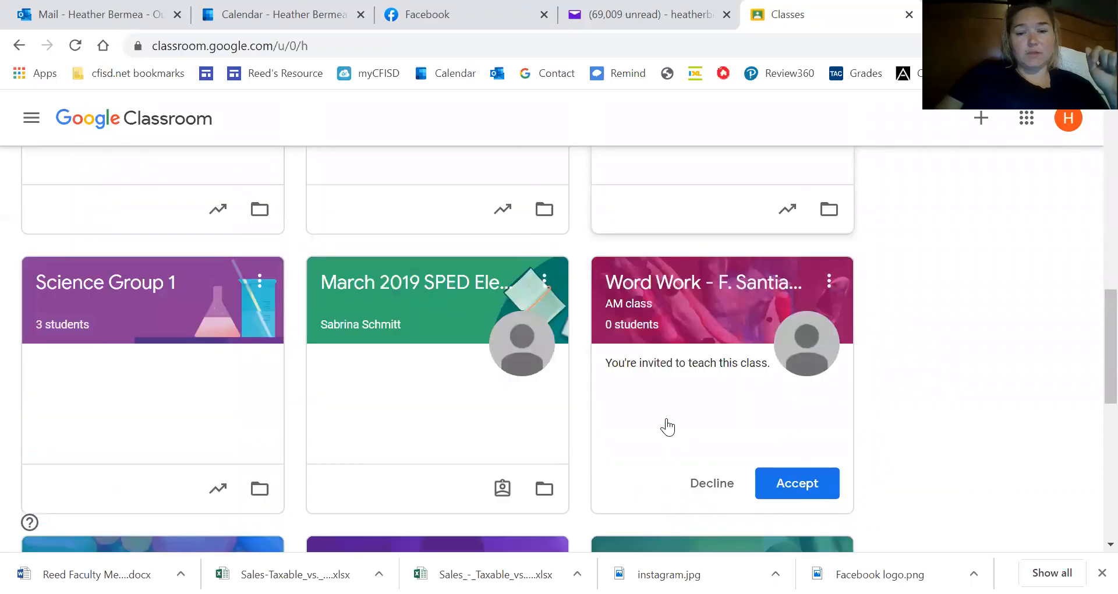
{"action": "scroll", "coordinate": [667, 427], "scroll_direction": "down", "scroll_amount": 1}
{"action": "scroll", "coordinate": [666, 425], "scroll_direction": "up", "scroll_amount": 8}
{"action": "left_click", "coordinate": [982, 122]}
{"action": "left_click", "coordinate": [920, 185]}
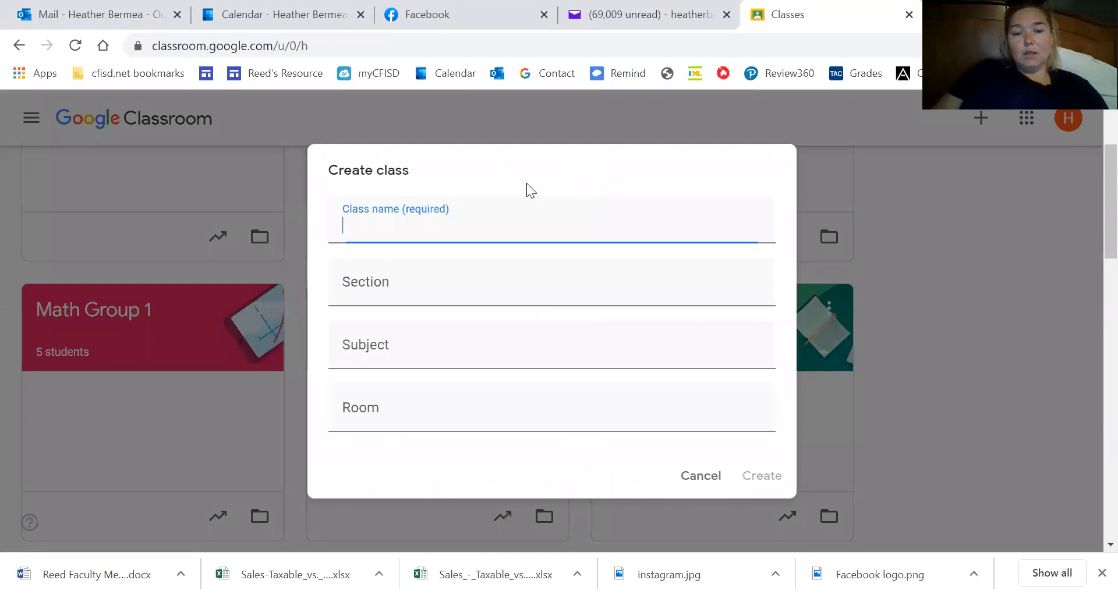
{"action": "type", "text": "Tes"}
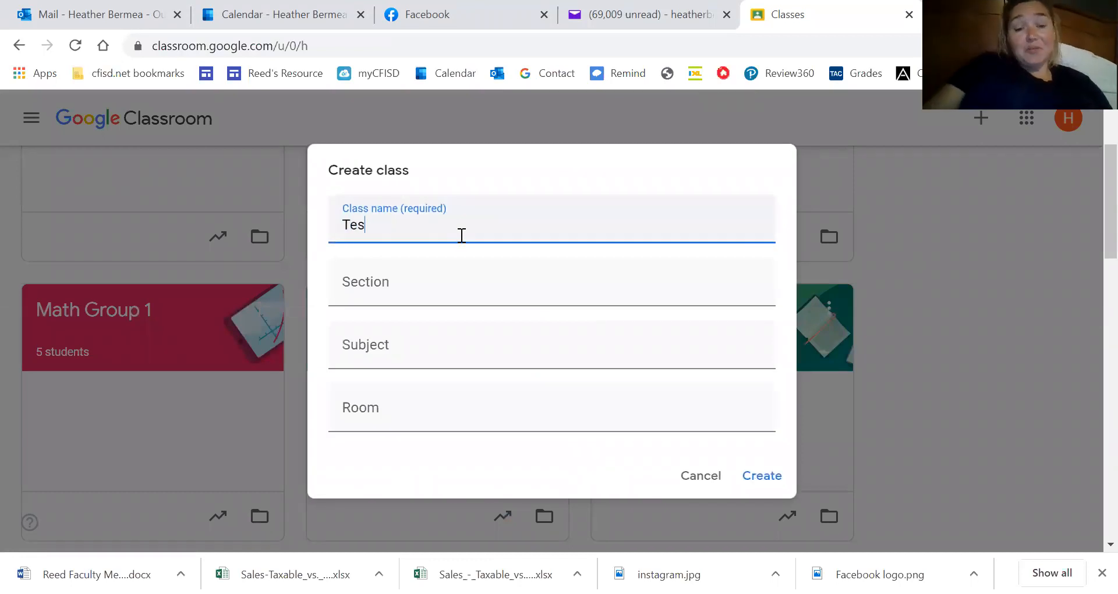
{"action": "type", "text": "t G\\"}
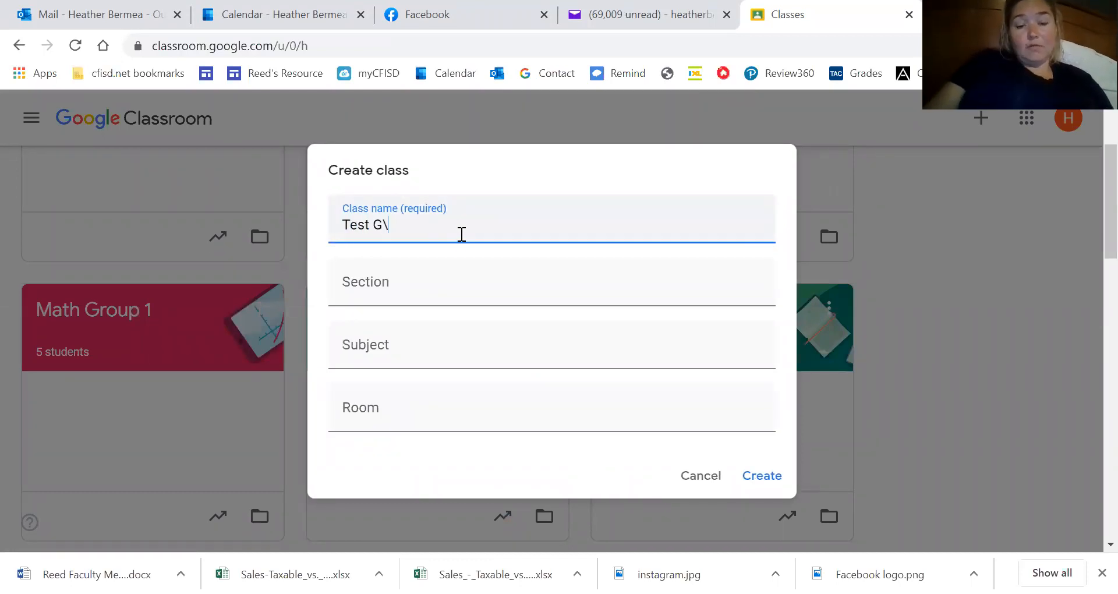
{"action": "key", "text": "BackSpace"}
{"action": "key", "text": "BackSpace"}
{"action": "type", "text": "Class"}
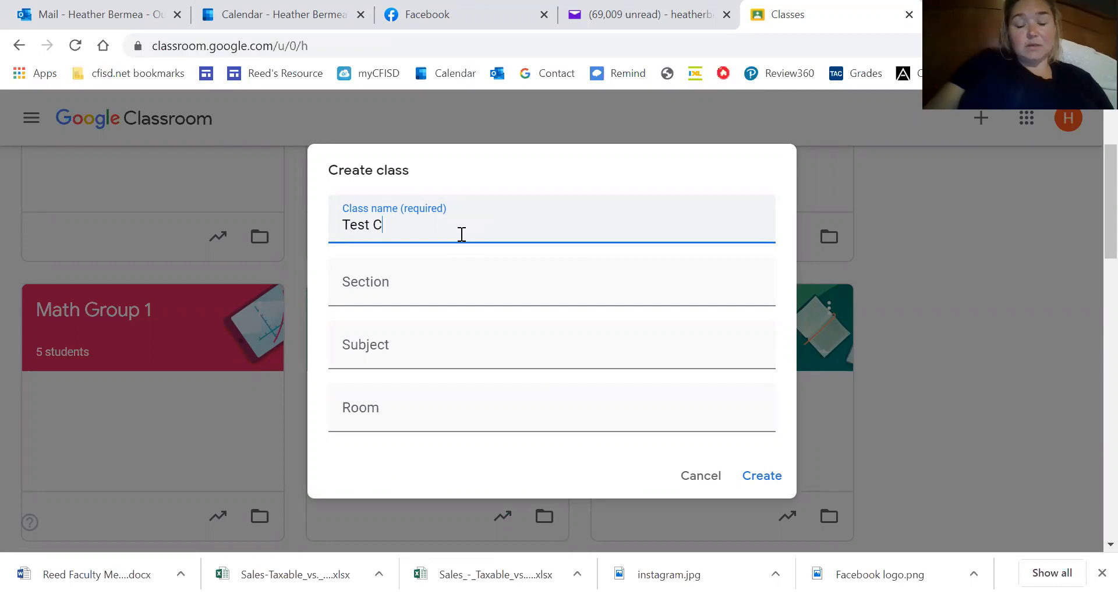
{"action": "left_click", "coordinate": [773, 478]}
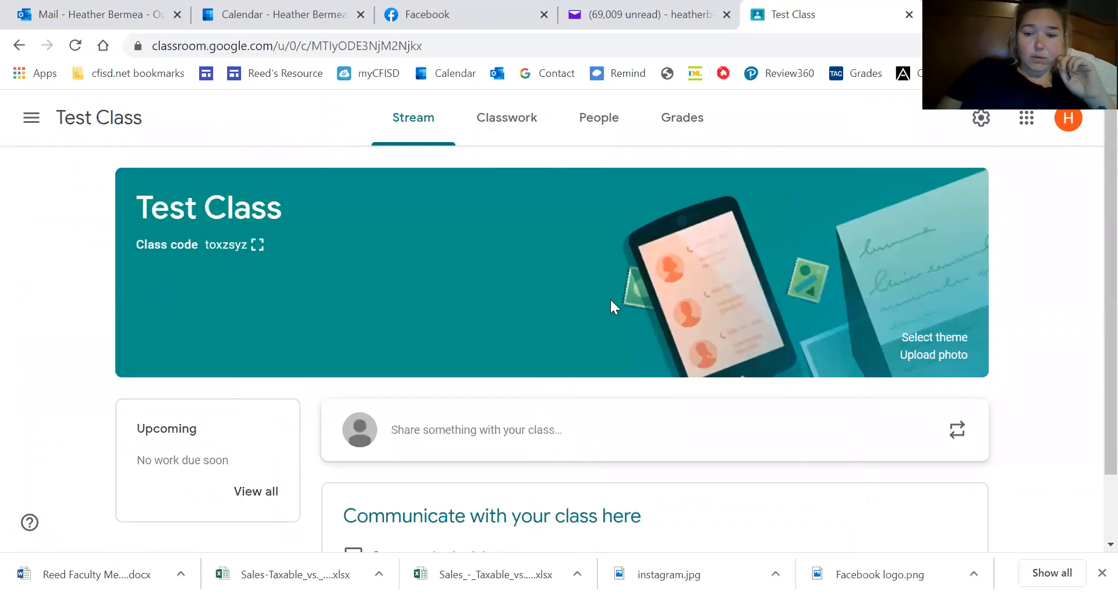
{"action": "scroll", "coordinate": [972, 247], "scroll_direction": "down", "scroll_amount": 1}
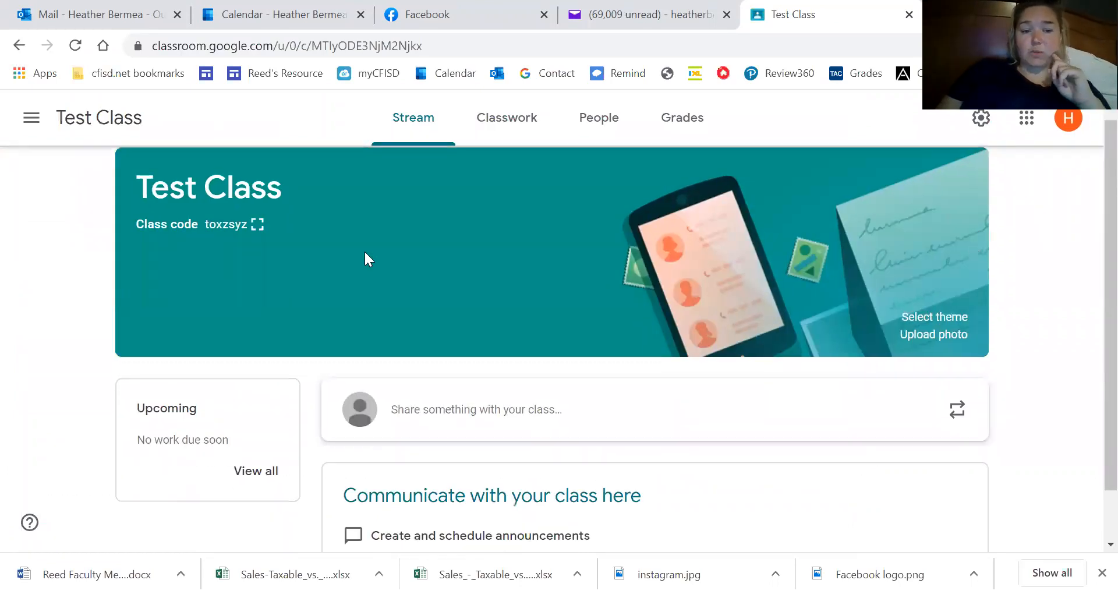
{"action": "left_click_drag", "start_coordinate": [210, 224], "coordinate": [258, 232]}
{"action": "left_click", "coordinate": [85, 238]}
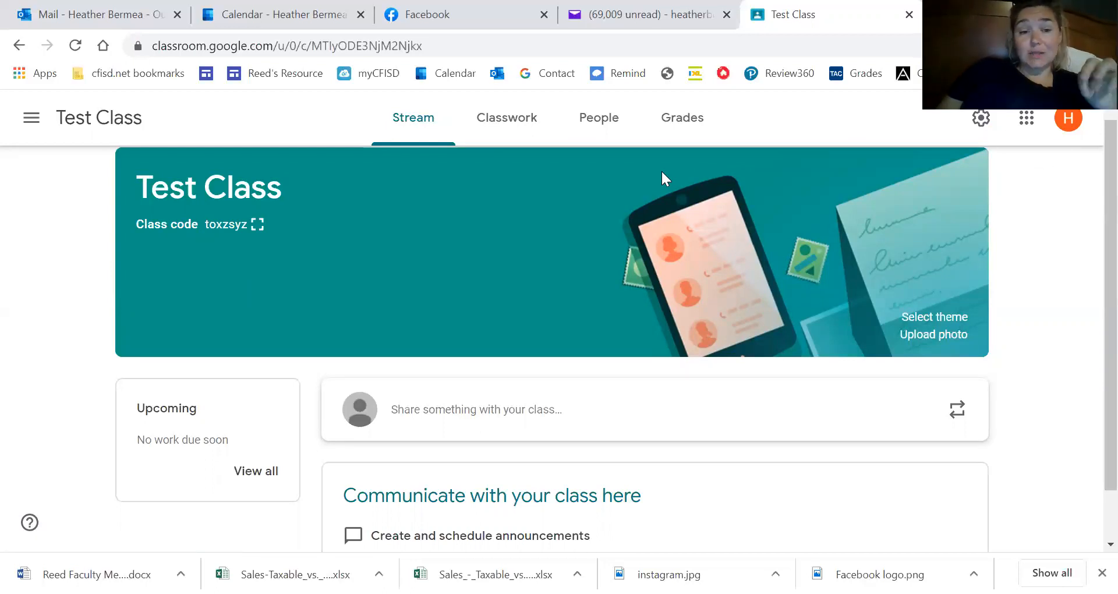
{"action": "left_click", "coordinate": [252, 221]}
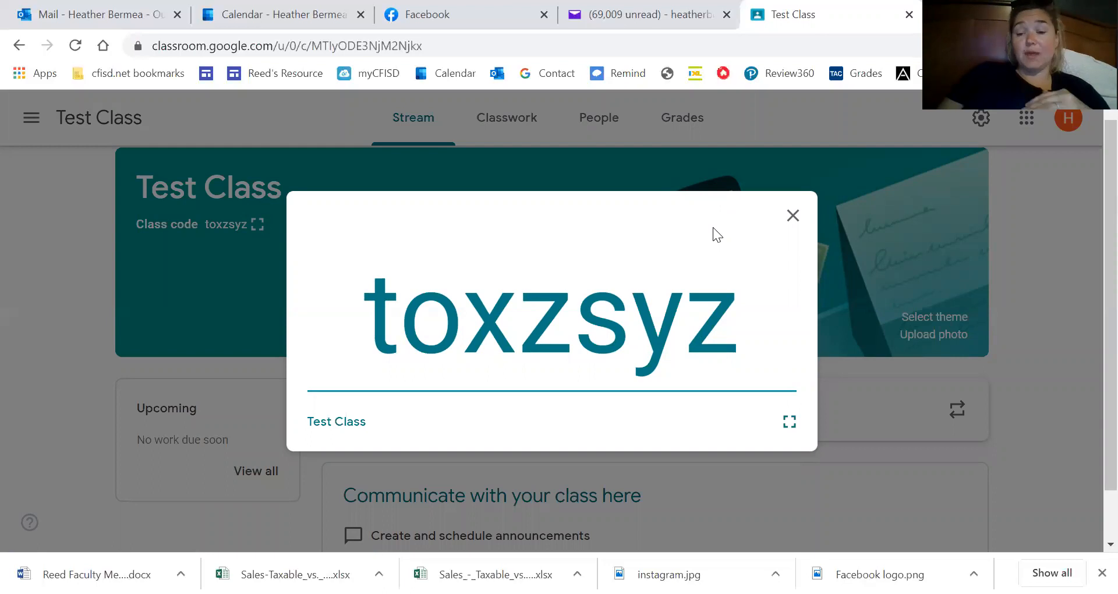
{"action": "left_click", "coordinate": [793, 217]}
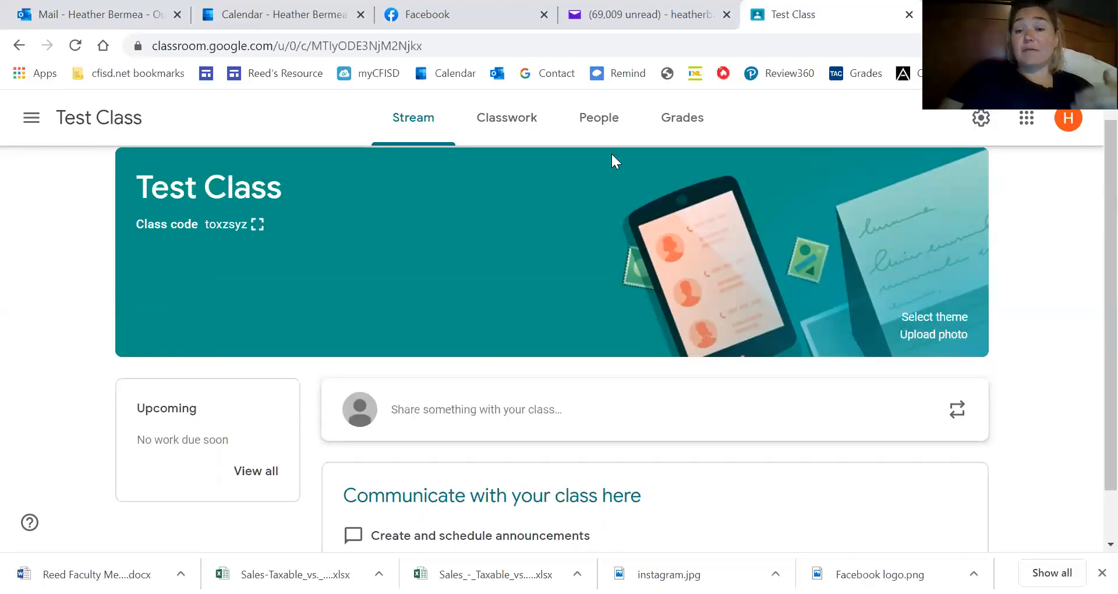
{"action": "left_click", "coordinate": [602, 118]}
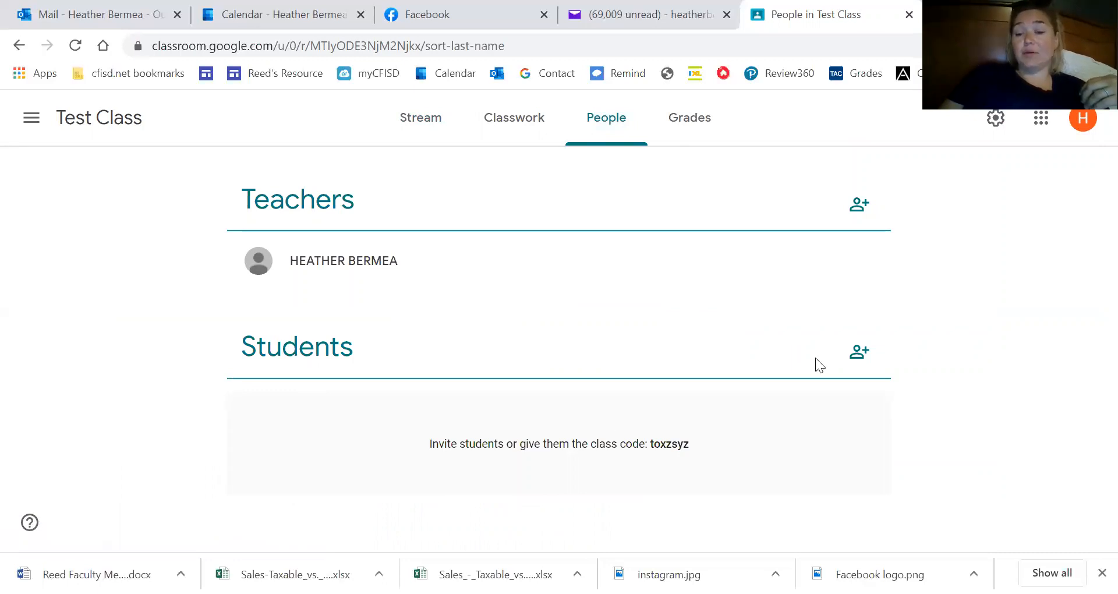
Cancel the student and teacher invitations without inviting anyone, and return to the Stream.
{"action": "left_click", "coordinate": [858, 352]}
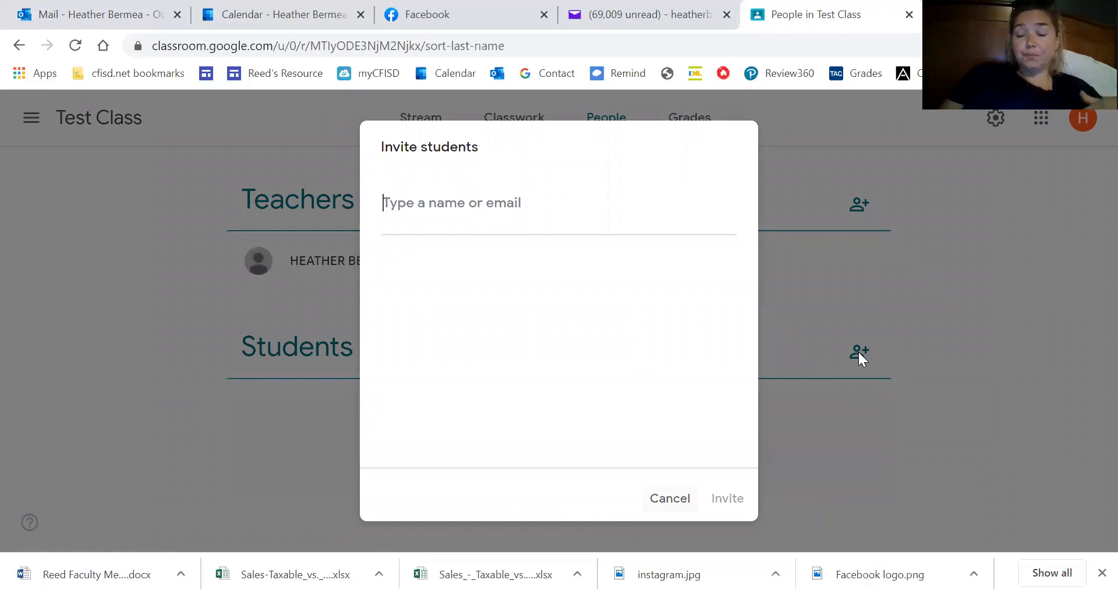
{"action": "left_click", "coordinate": [858, 352]}
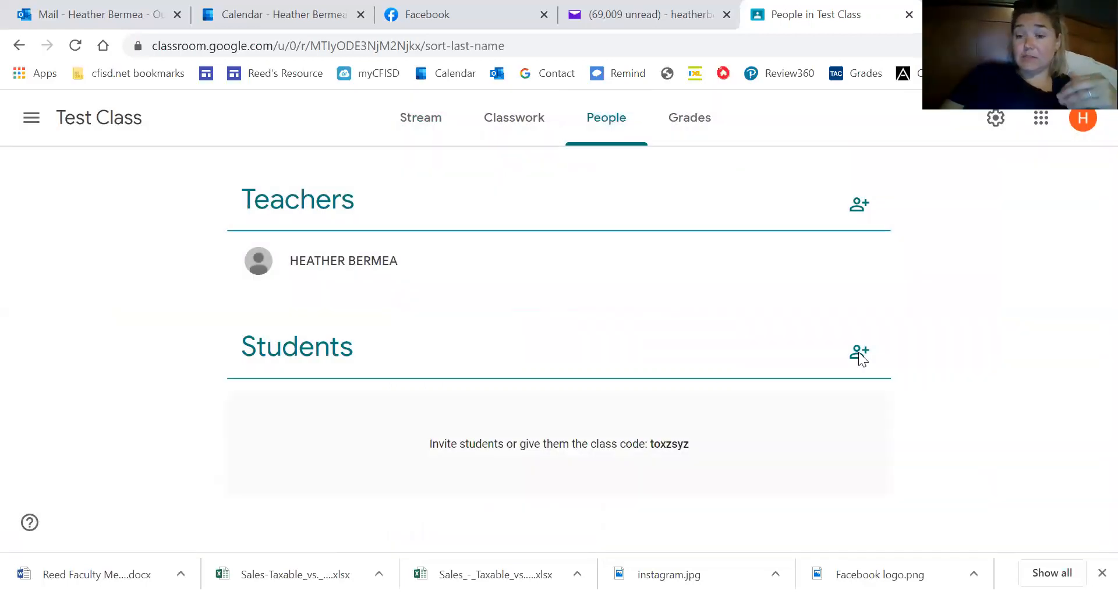
{"action": "left_click", "coordinate": [859, 203]}
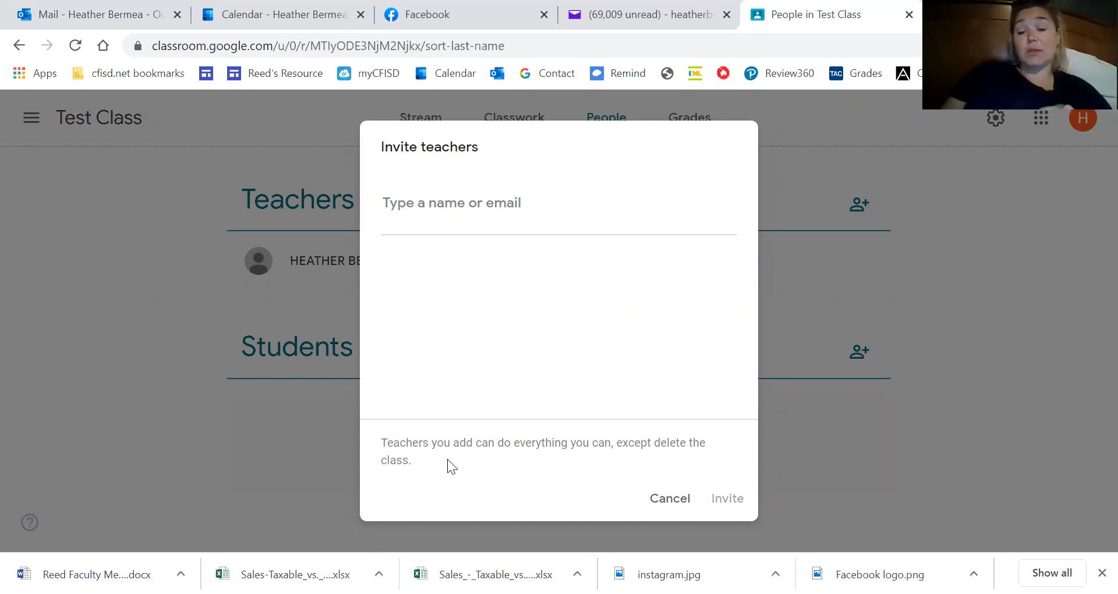
{"action": "left_click", "coordinate": [670, 498]}
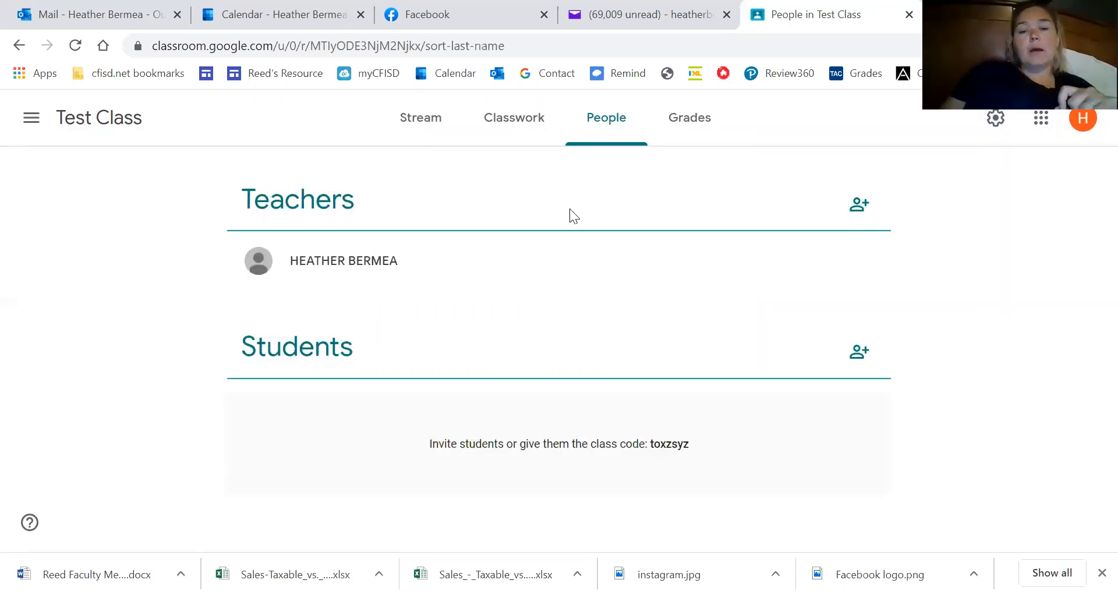
{"action": "left_click", "coordinate": [423, 124]}
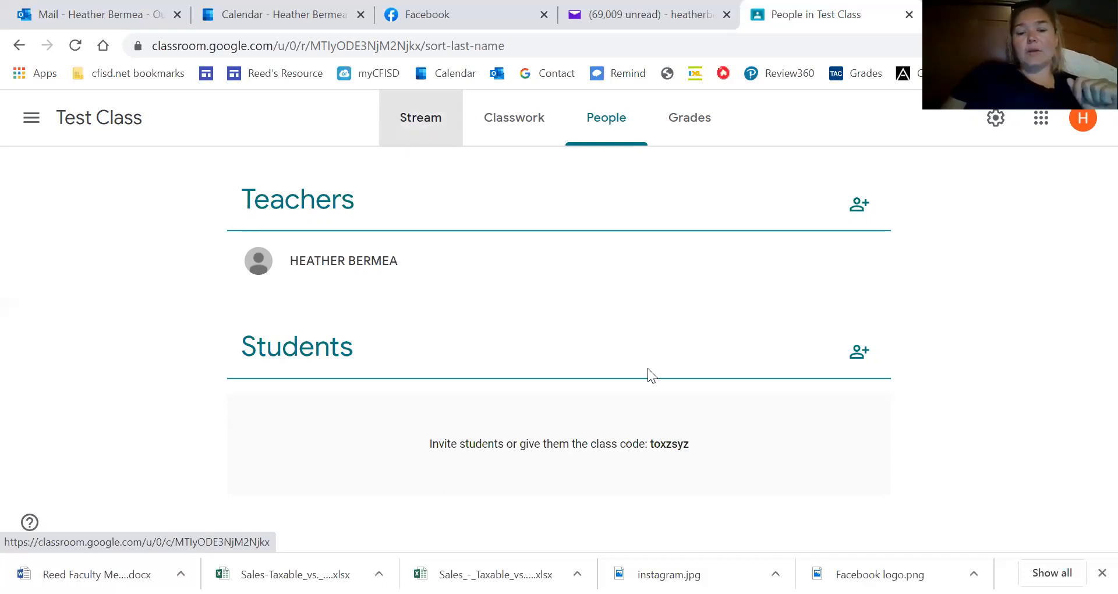
{"action": "scroll", "coordinate": [648, 377], "scroll_direction": "down", "scroll_amount": 1}
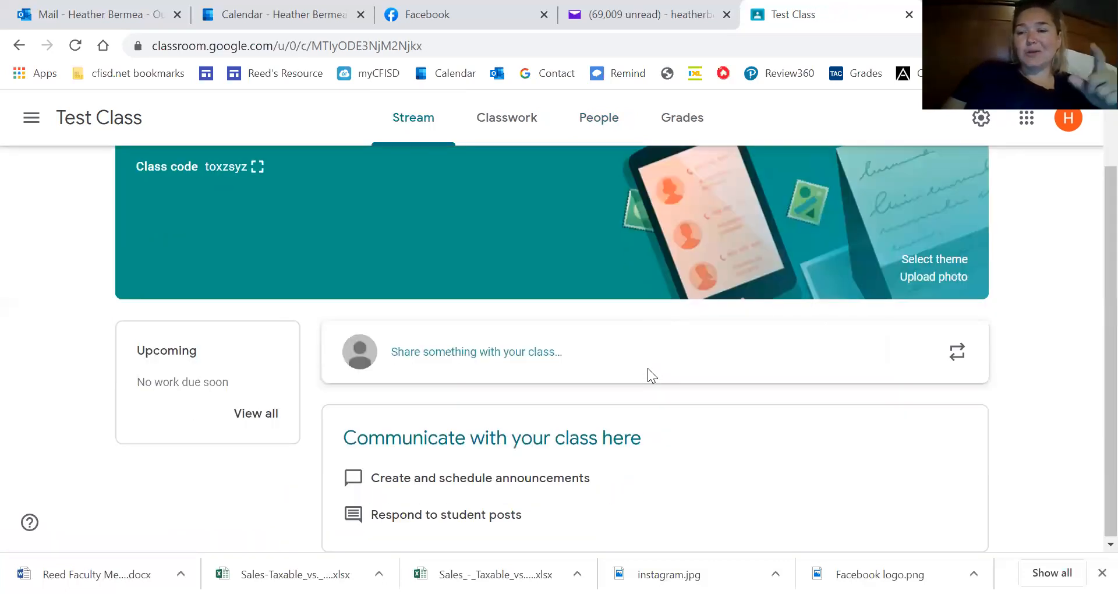
{"action": "scroll", "coordinate": [647, 376], "scroll_direction": "up", "scroll_amount": 1}
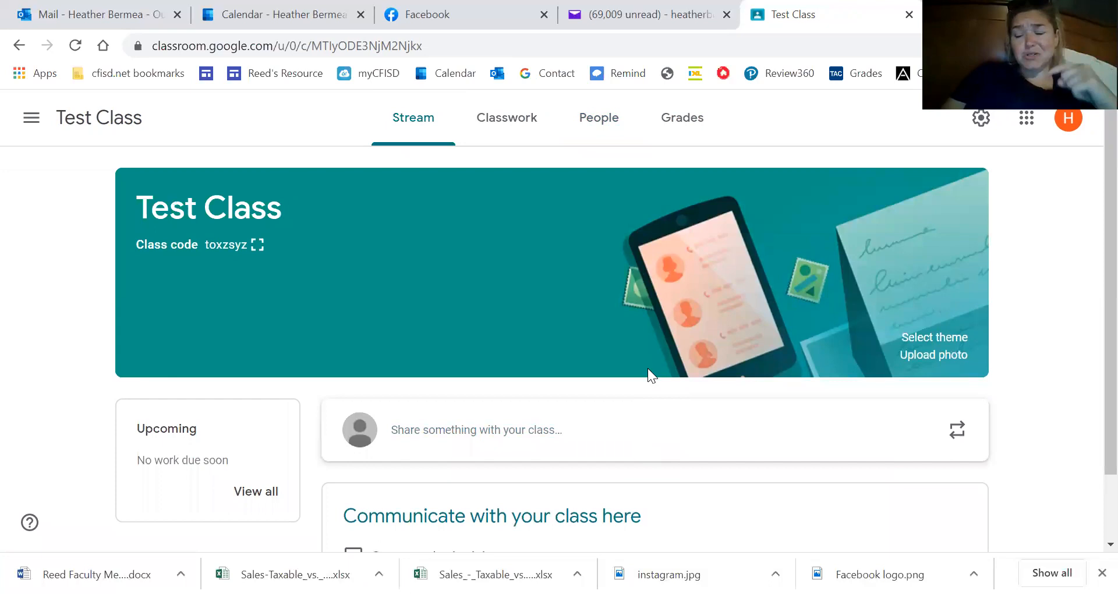
{"action": "scroll", "coordinate": [647, 368], "scroll_direction": "down", "scroll_amount": 1}
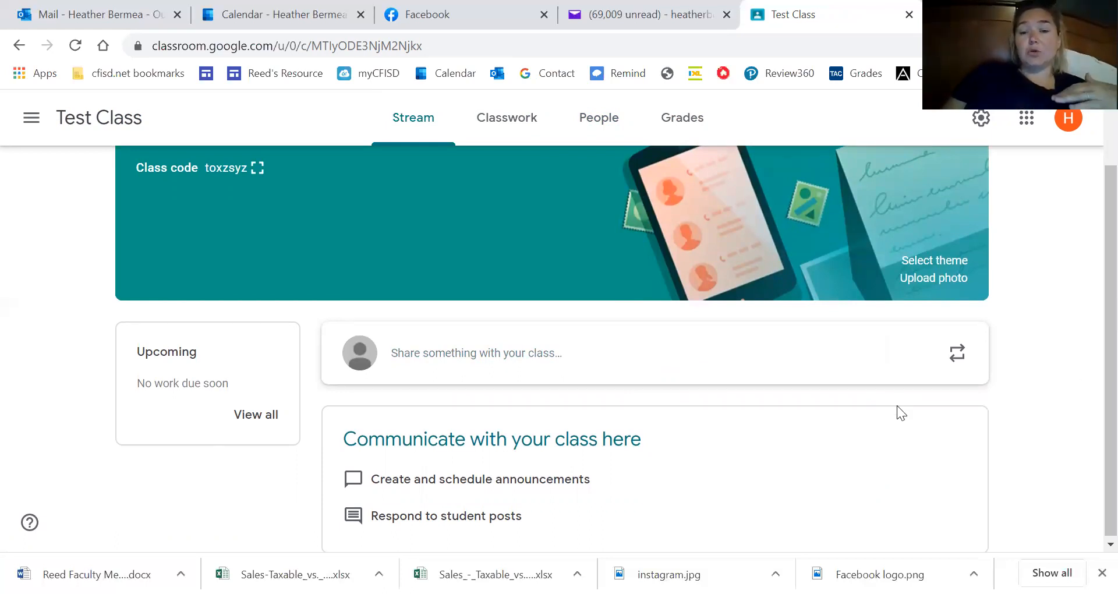
{"action": "scroll", "coordinate": [896, 406], "scroll_direction": "up", "scroll_amount": 1}
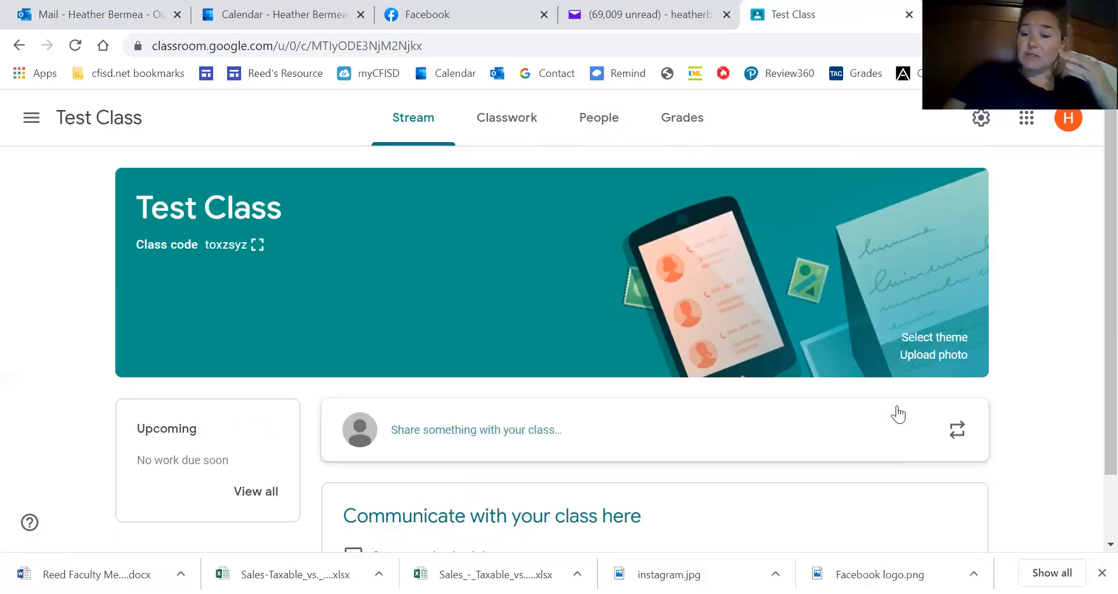
{"action": "scroll", "coordinate": [898, 414], "scroll_direction": "down", "scroll_amount": 1}
{"action": "scroll", "coordinate": [897, 405], "scroll_direction": "down", "scroll_amount": 1}
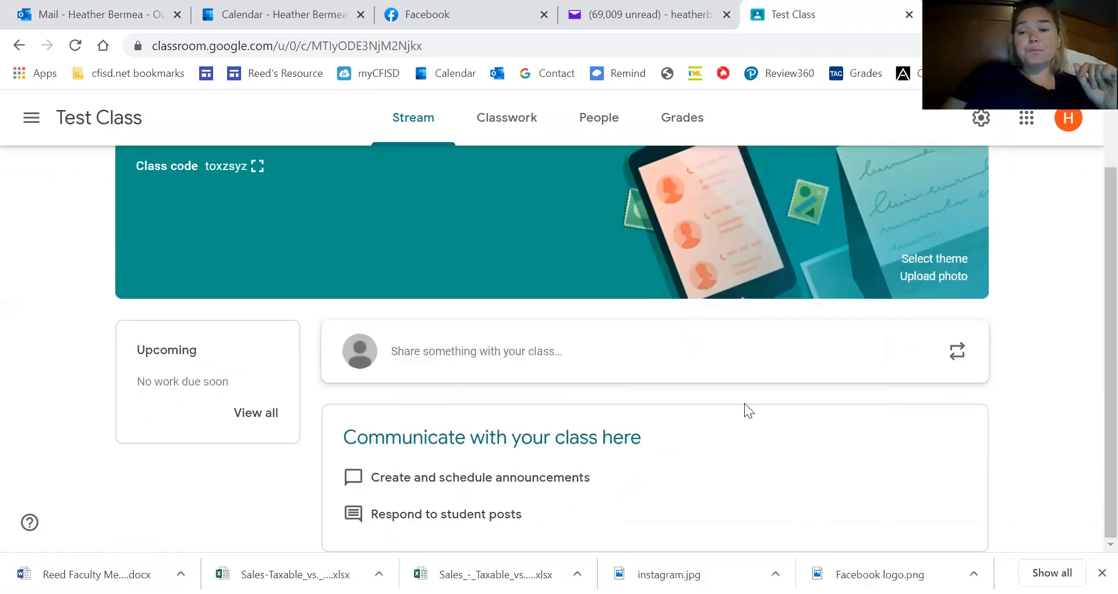
{"action": "scroll", "coordinate": [745, 407], "scroll_direction": "up", "scroll_amount": 2}
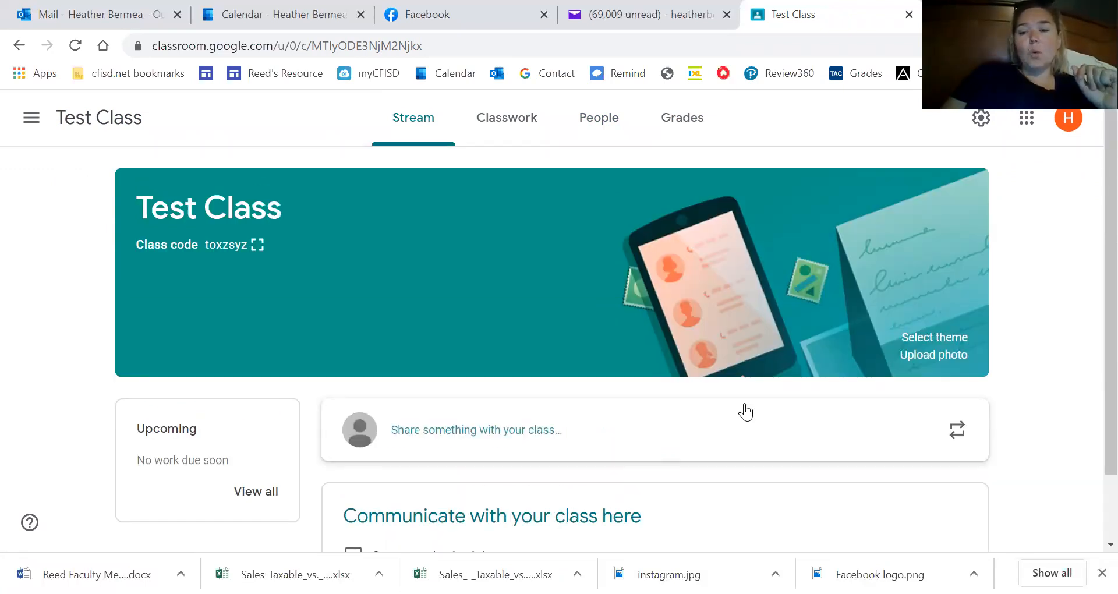
On the Classwork page, start a new Assignment from the Create menu.
{"action": "left_click", "coordinate": [506, 125]}
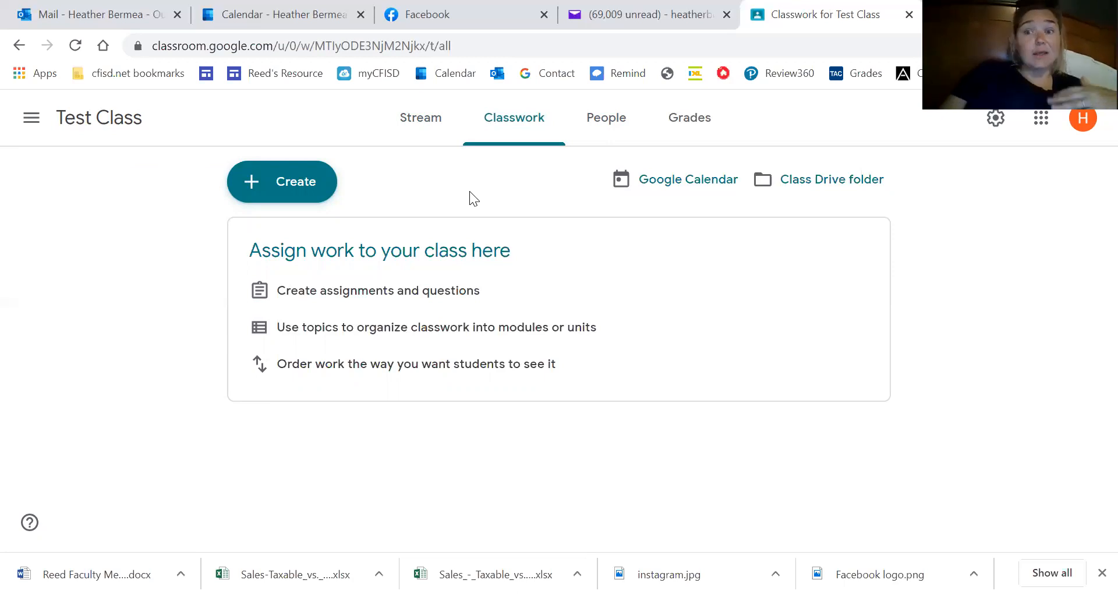
{"action": "left_click", "coordinate": [249, 183]}
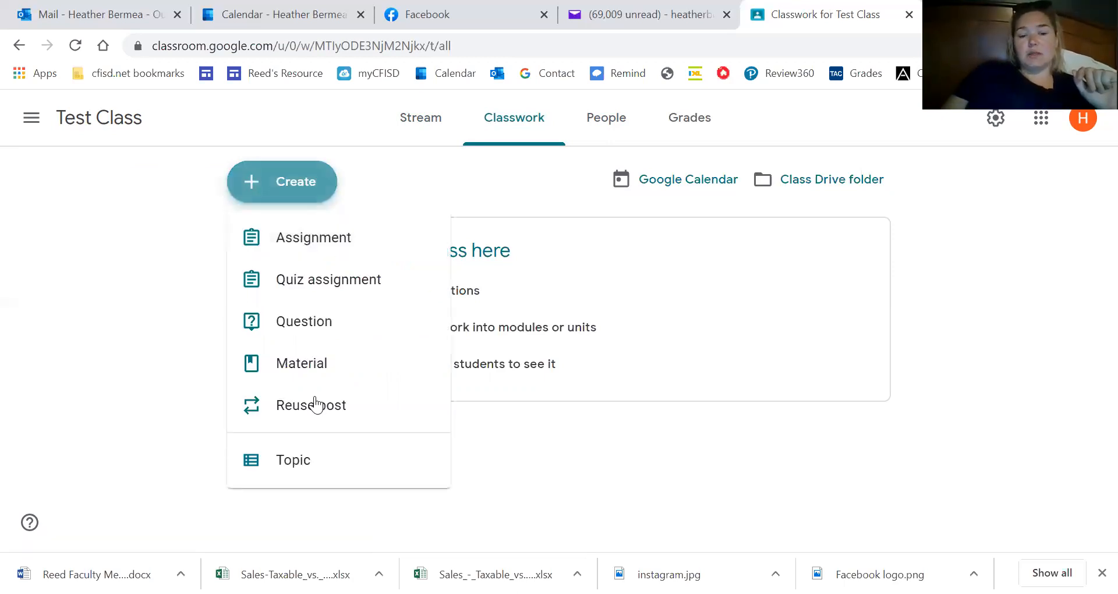
{"action": "left_click", "coordinate": [313, 247]}
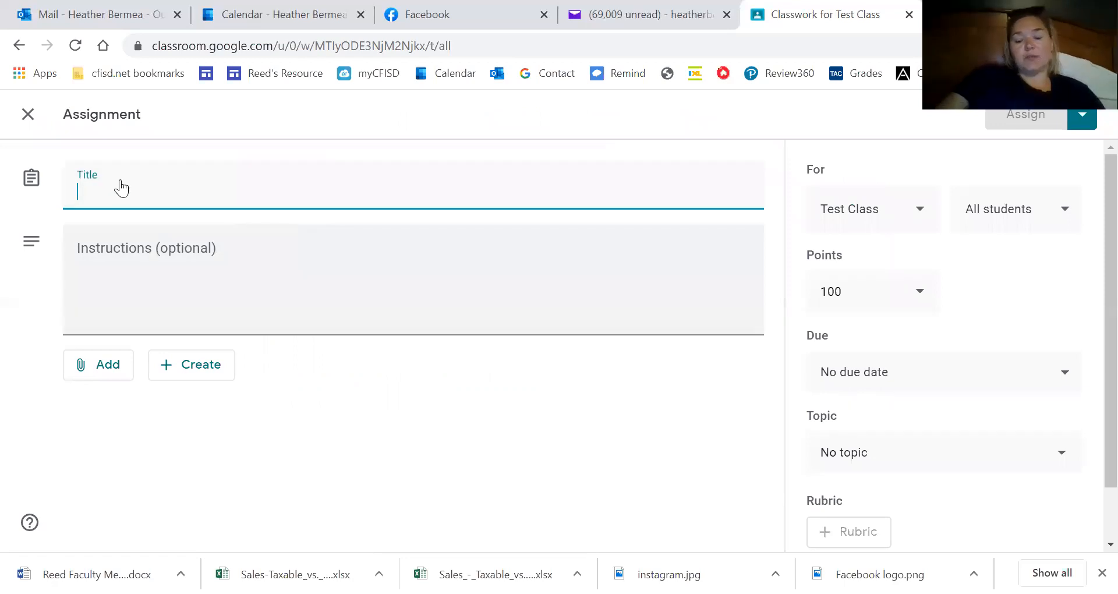
Title the assignment 'Test', add instructions 'Answer all the questions.', and attach new Slides.
{"action": "key", "text": "BackSpace"}
{"action": "type", "text": "Test"}
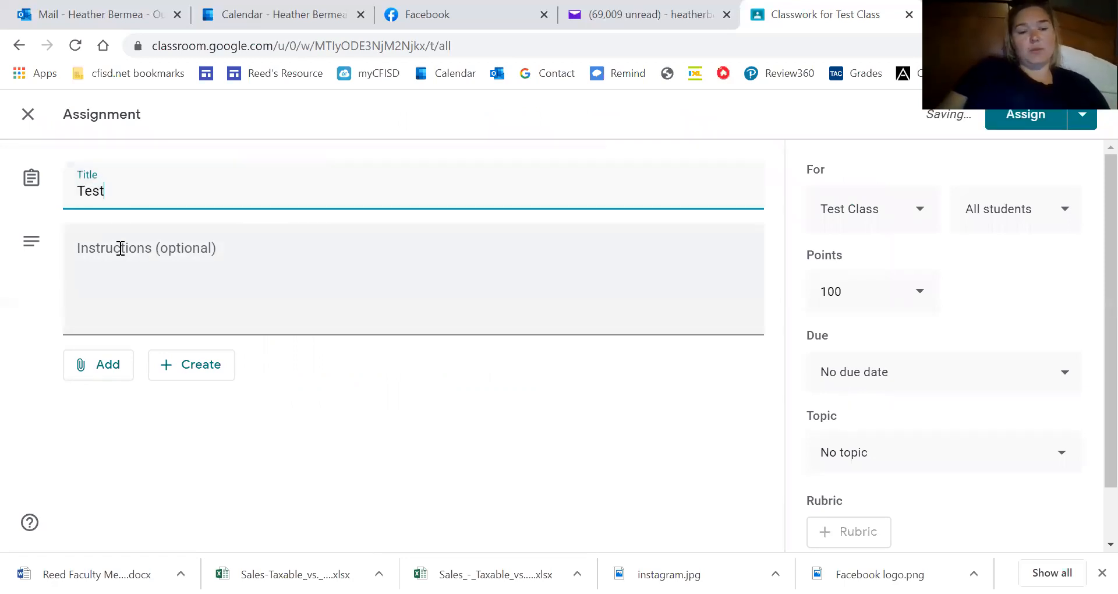
{"action": "left_click", "coordinate": [120, 248]}
{"action": "type", "text": "Answer"}
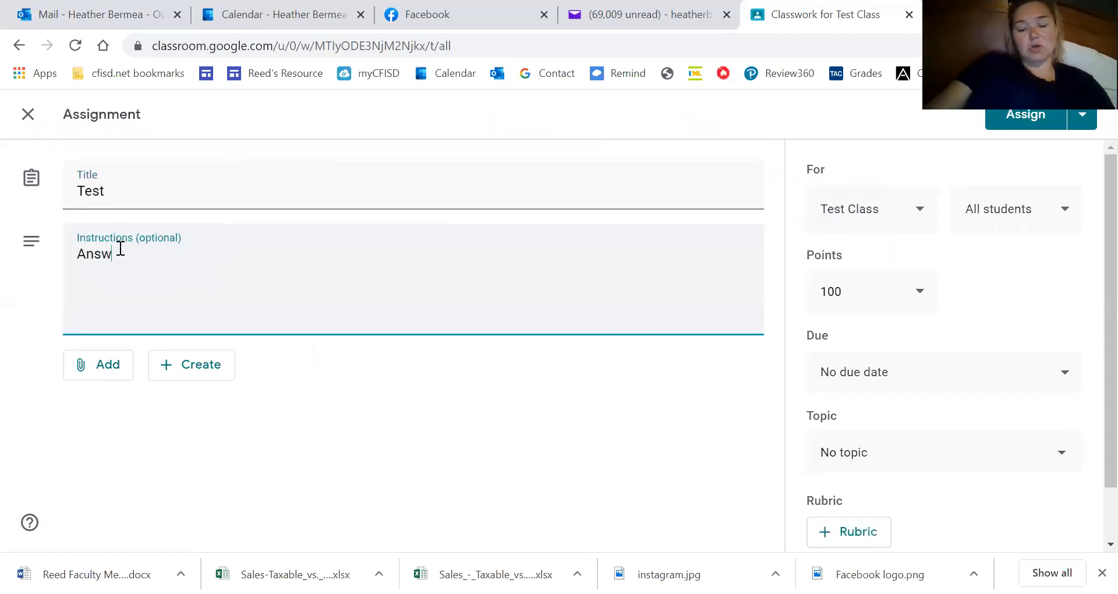
{"action": "type", "text": " all the"}
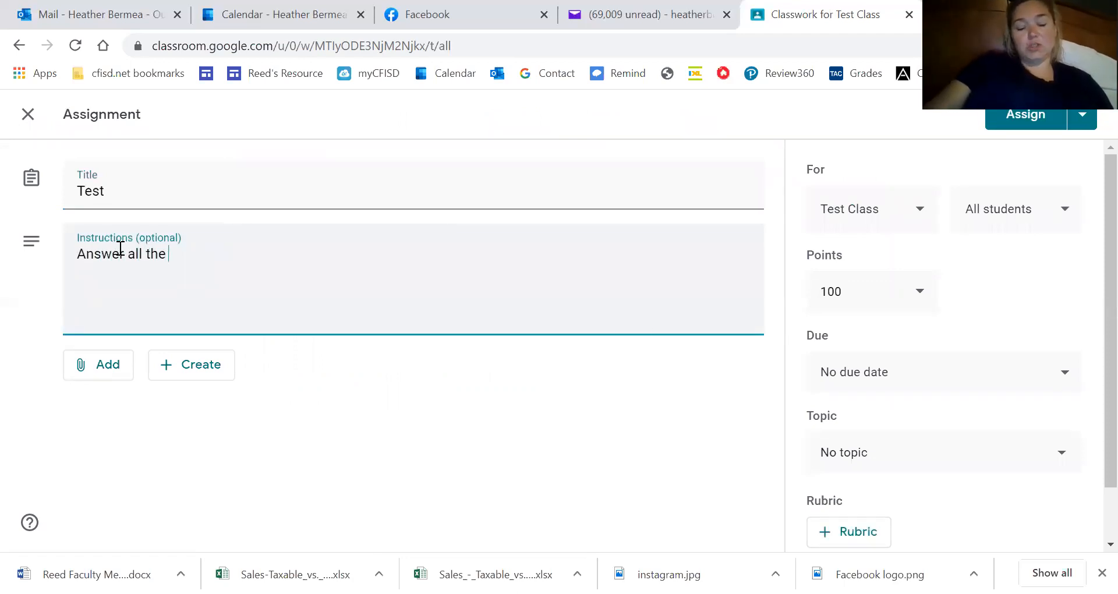
{"action": "type", "text": " qu"}
{"action": "type", "text": "ons on the"}
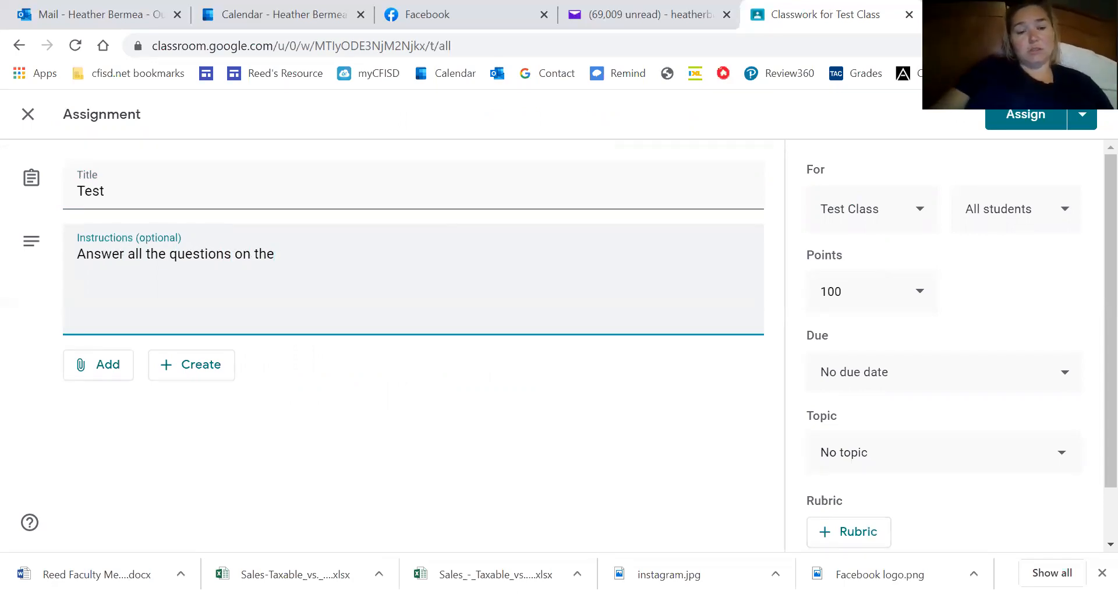
{"action": "key", "text": "BackSpace"}
{"action": "key", "text": "BackSpace"}
{"action": "key", "text": "BackSpace"}
{"action": "key", "text": "BackSpace"}
{"action": "key", "text": "BackSpace"}
{"action": "key", "text": "BackSpace"}
{"action": "key", "text": "BackSpace"}
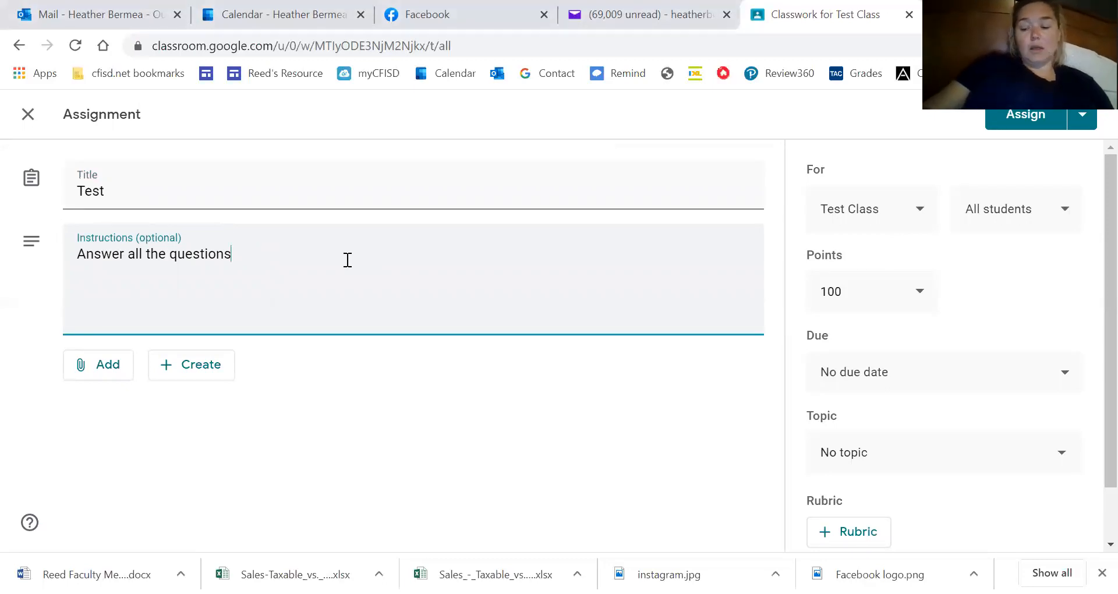
{"action": "type", "text": "."}
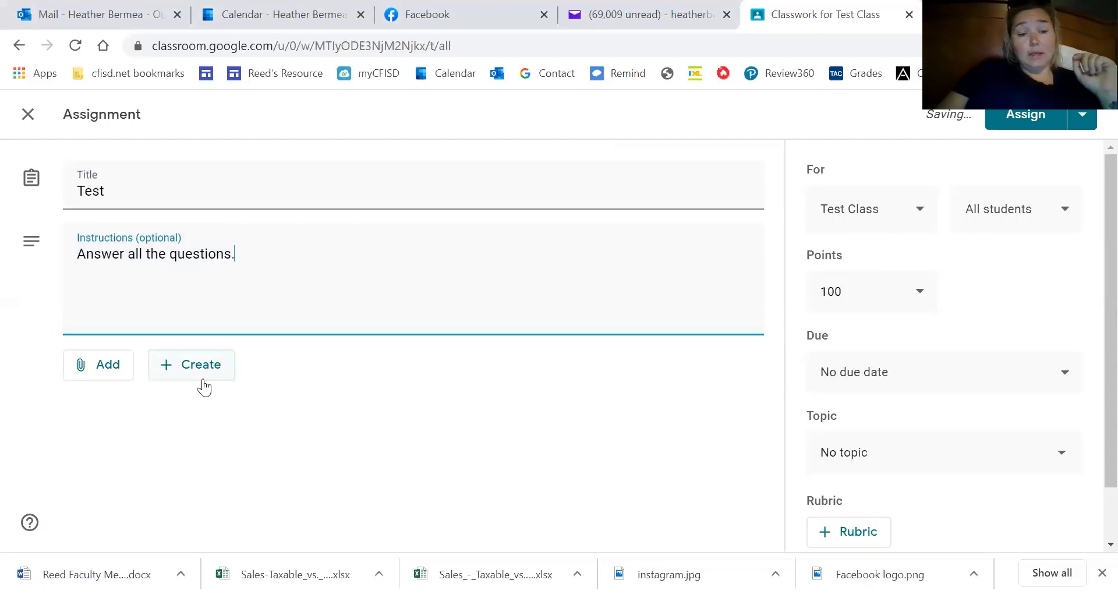
{"action": "left_click", "coordinate": [203, 384]}
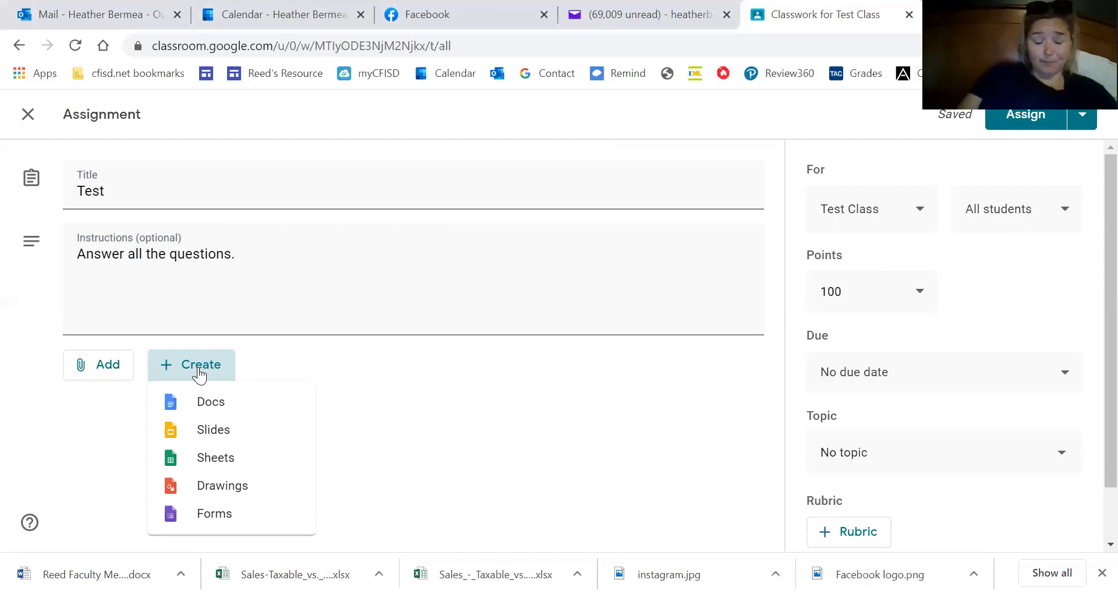
{"action": "left_click", "coordinate": [204, 428]}
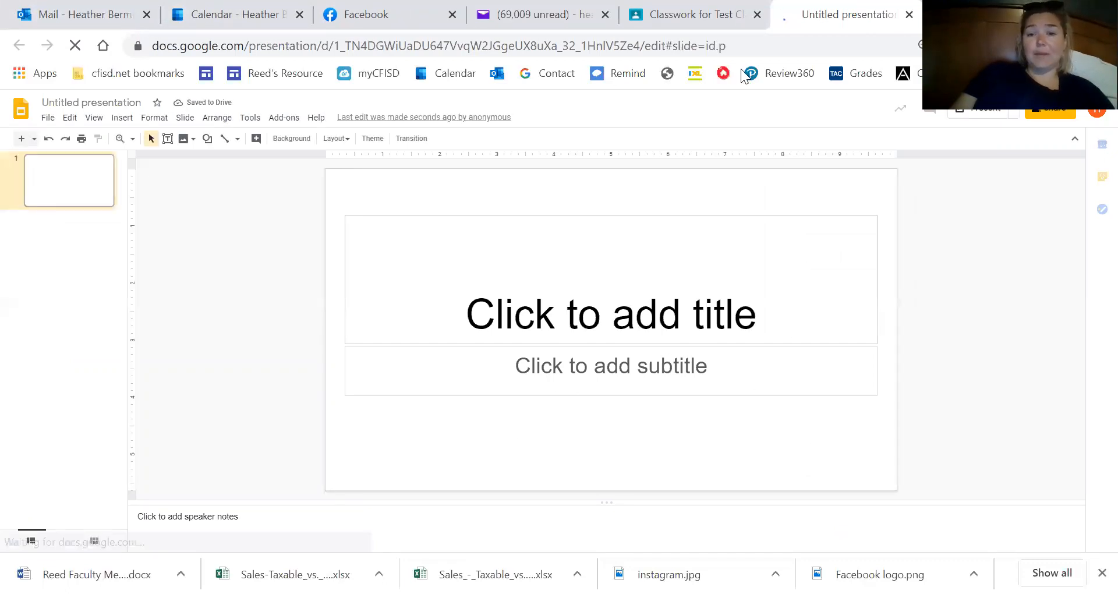
Close the Untitled presentation tab and return to the Classroom assignment.
{"action": "left_click", "coordinate": [670, 13]}
{"action": "left_click", "coordinate": [846, 8]}
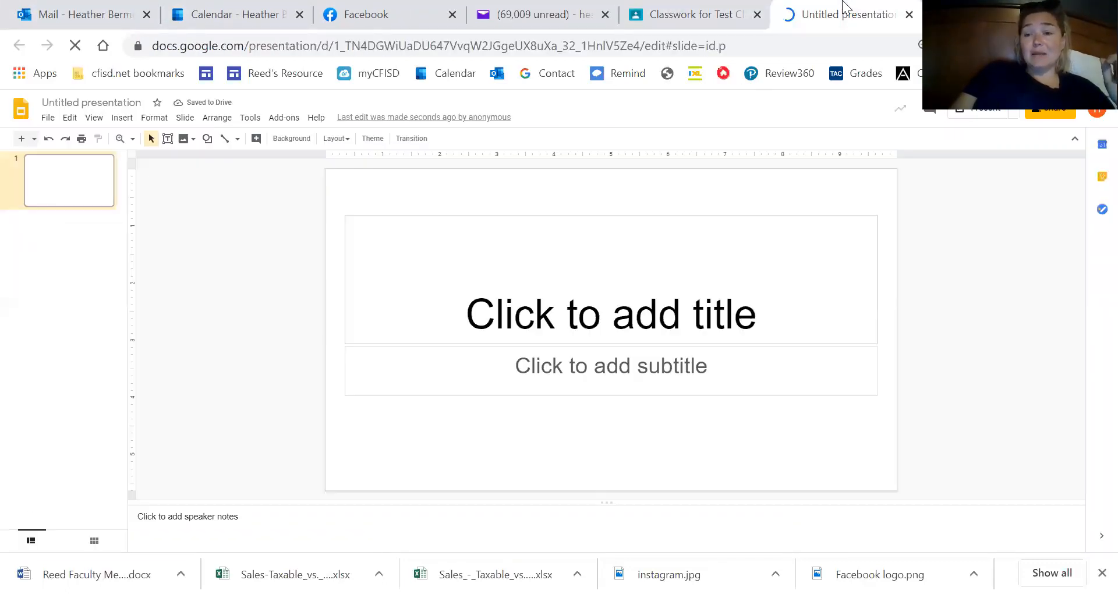
{"action": "left_click", "coordinate": [909, 15]}
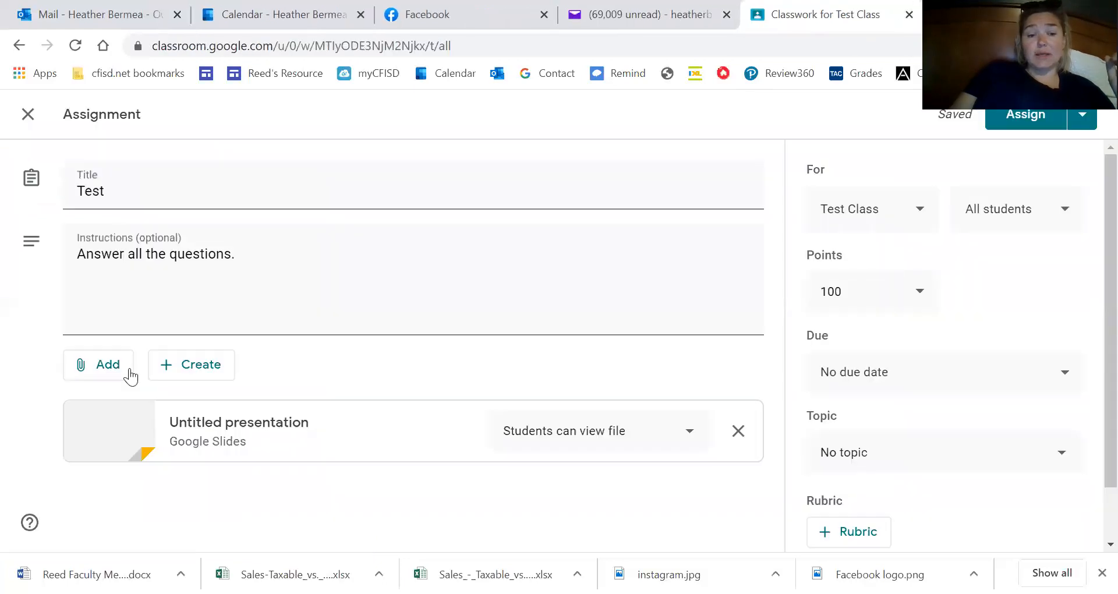
Attach 'Bermea Bitmoji Home classroom' slides from My Drive to the assignment.
{"action": "left_click", "coordinate": [107, 366]}
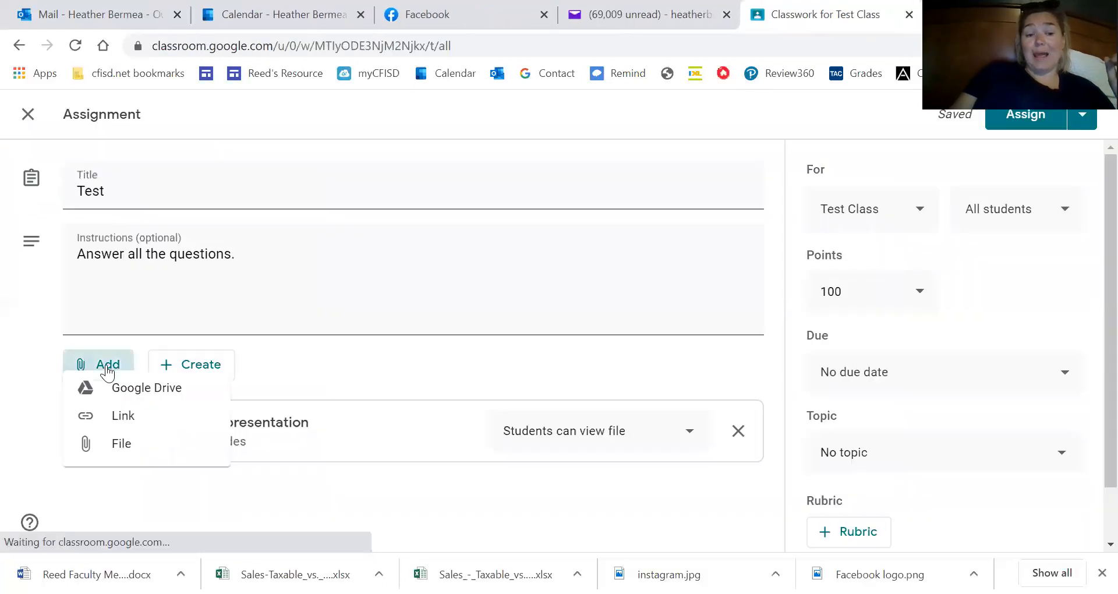
{"action": "left_click", "coordinate": [90, 401]}
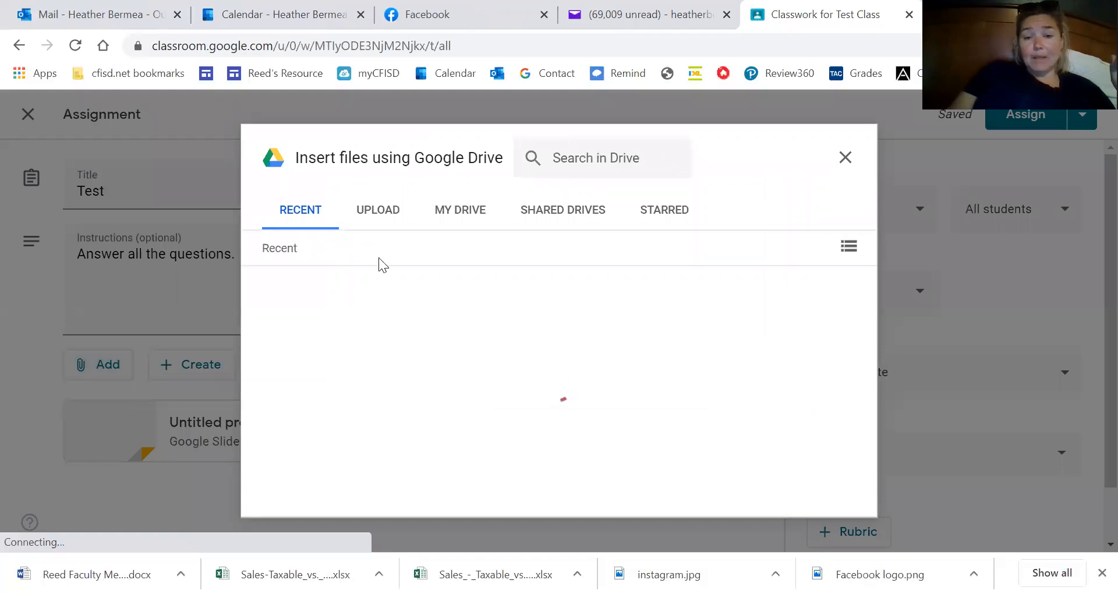
{"action": "left_click", "coordinate": [468, 219]}
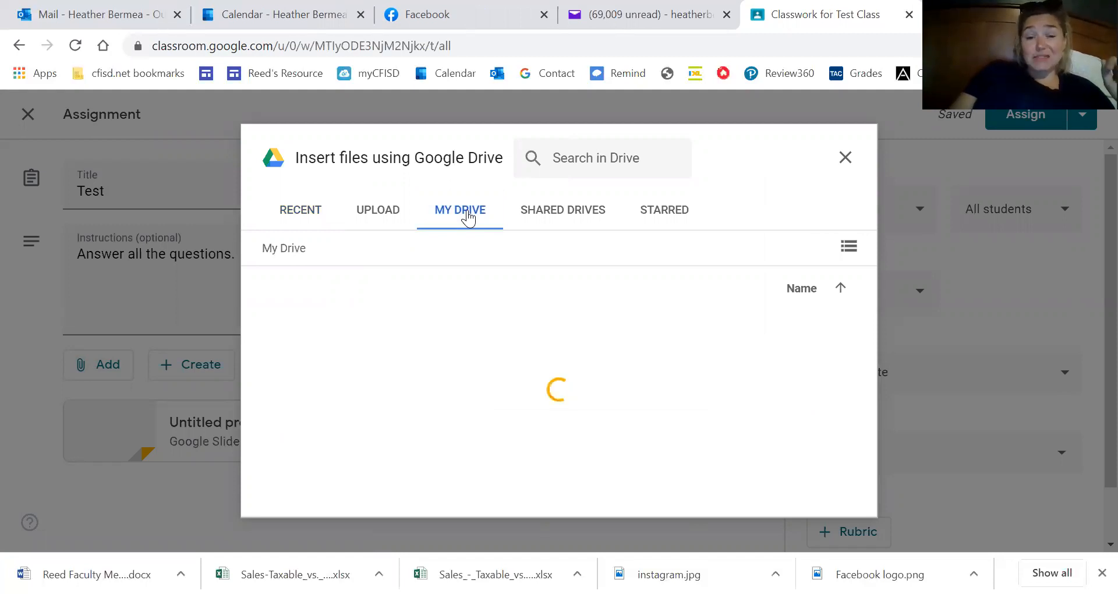
{"action": "scroll", "coordinate": [612, 289], "scroll_direction": "down", "scroll_amount": 5}
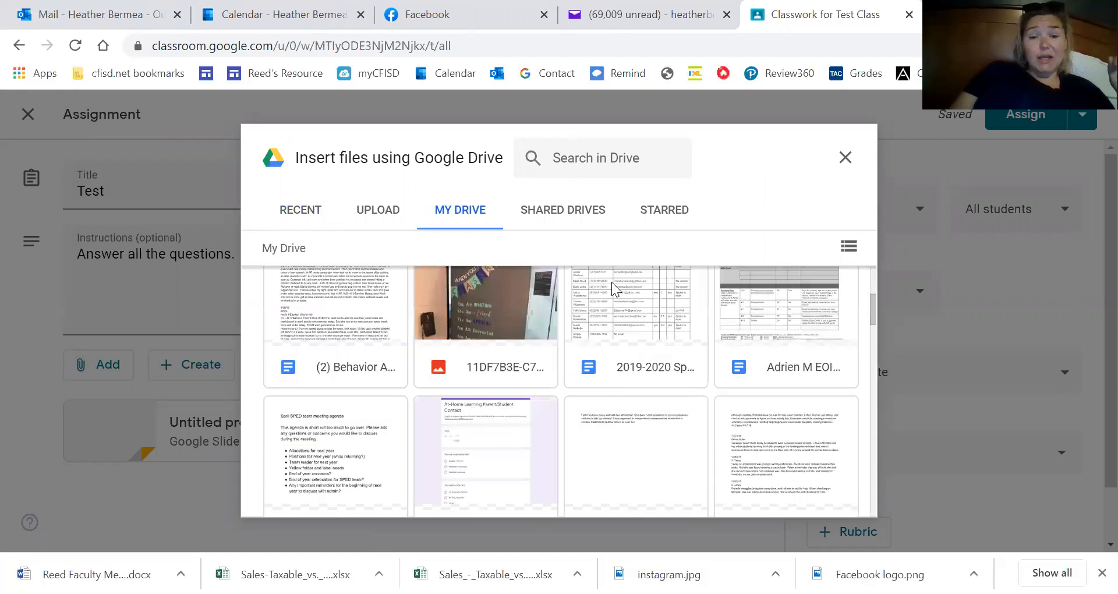
{"action": "scroll", "coordinate": [611, 281], "scroll_direction": "down", "scroll_amount": 5}
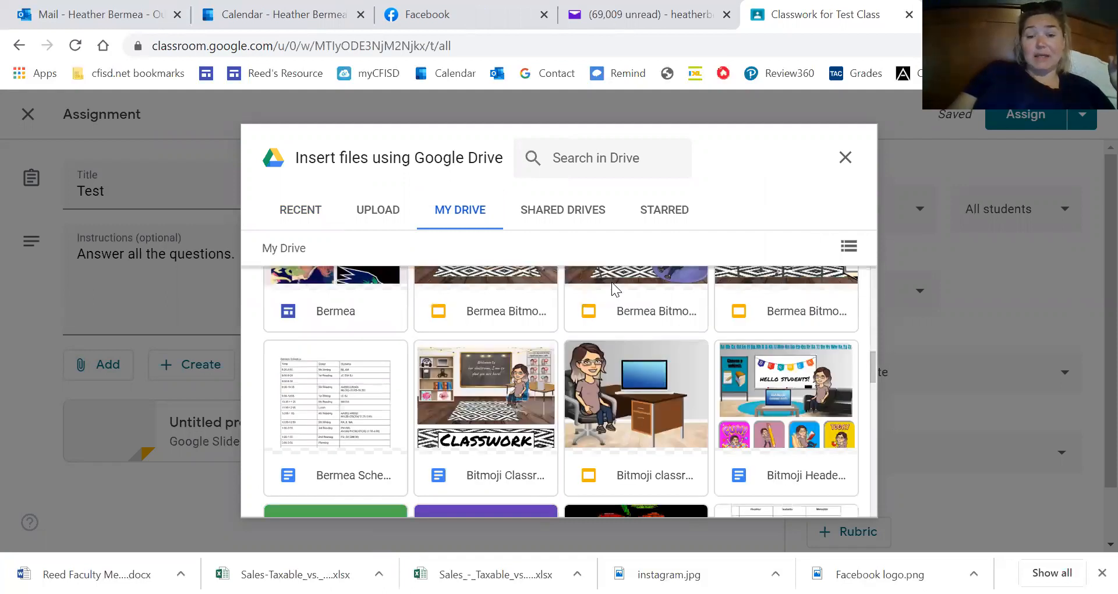
{"action": "scroll", "coordinate": [611, 282], "scroll_direction": "down", "scroll_amount": 5}
{"action": "scroll", "coordinate": [611, 282], "scroll_direction": "down", "scroll_amount": 3}
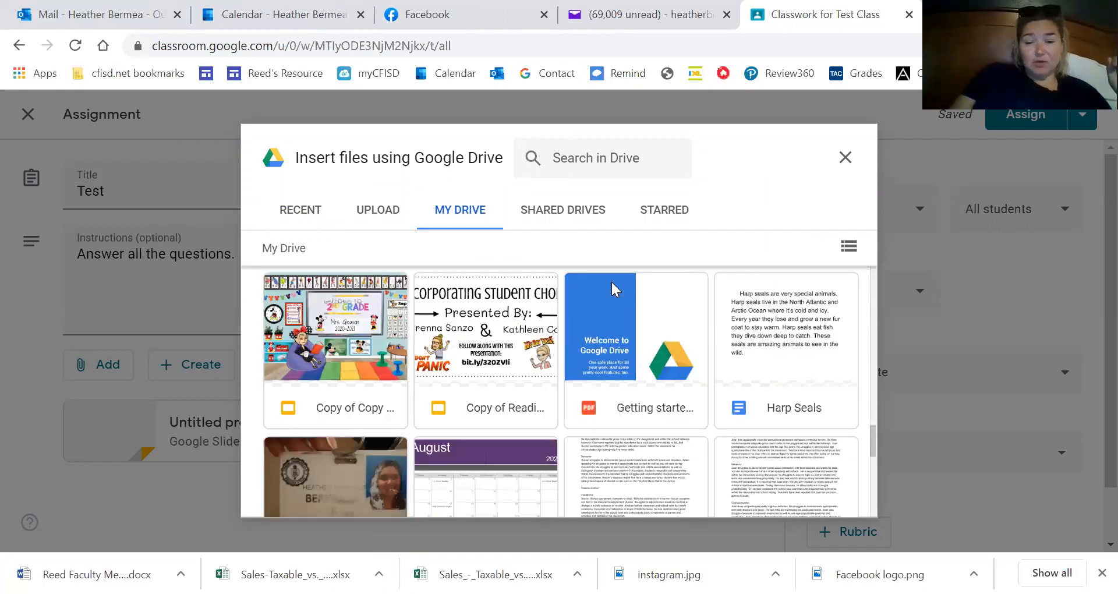
{"action": "scroll", "coordinate": [611, 282], "scroll_direction": "down", "scroll_amount": 5}
{"action": "scroll", "coordinate": [611, 282], "scroll_direction": "down", "scroll_amount": 5}
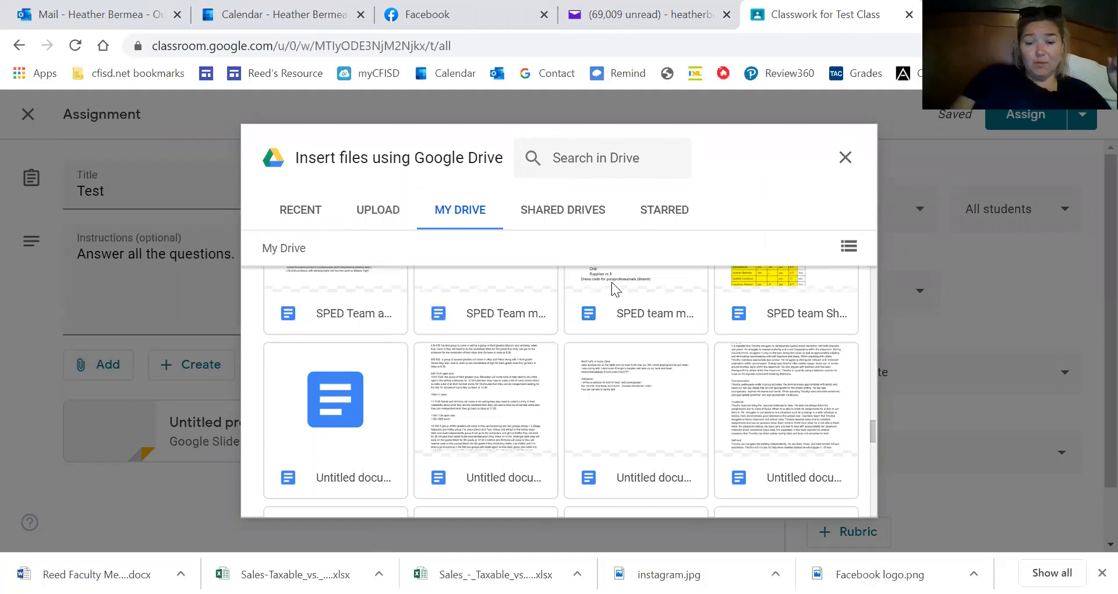
{"action": "scroll", "coordinate": [611, 281], "scroll_direction": "down", "scroll_amount": 2}
{"action": "scroll", "coordinate": [611, 282], "scroll_direction": "down", "scroll_amount": 3}
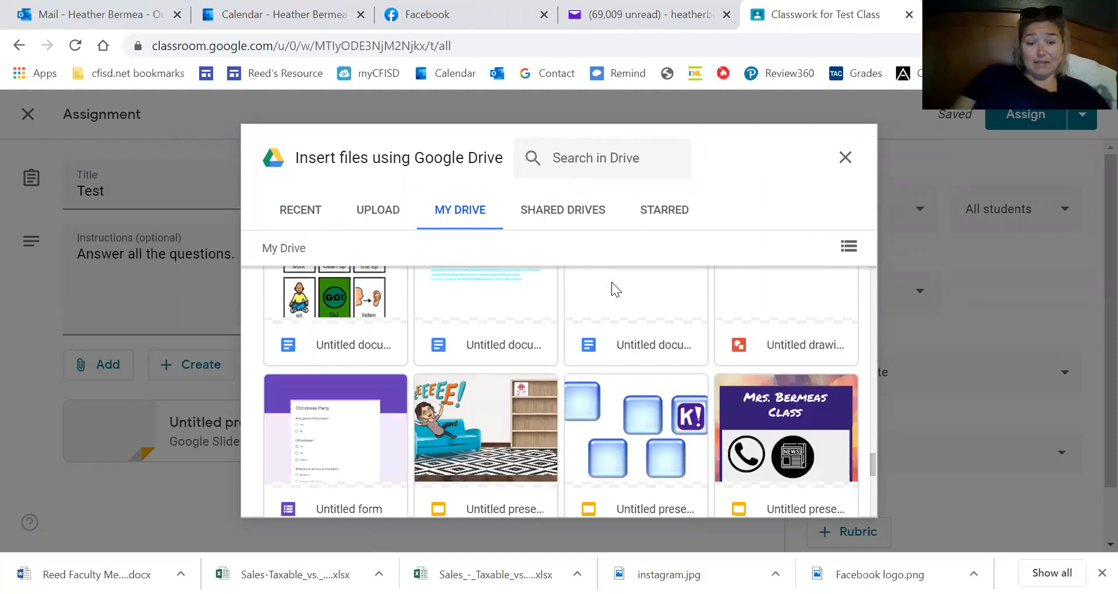
{"action": "scroll", "coordinate": [611, 282], "scroll_direction": "down", "scroll_amount": 3}
{"action": "scroll", "coordinate": [611, 282], "scroll_direction": "down", "scroll_amount": 3}
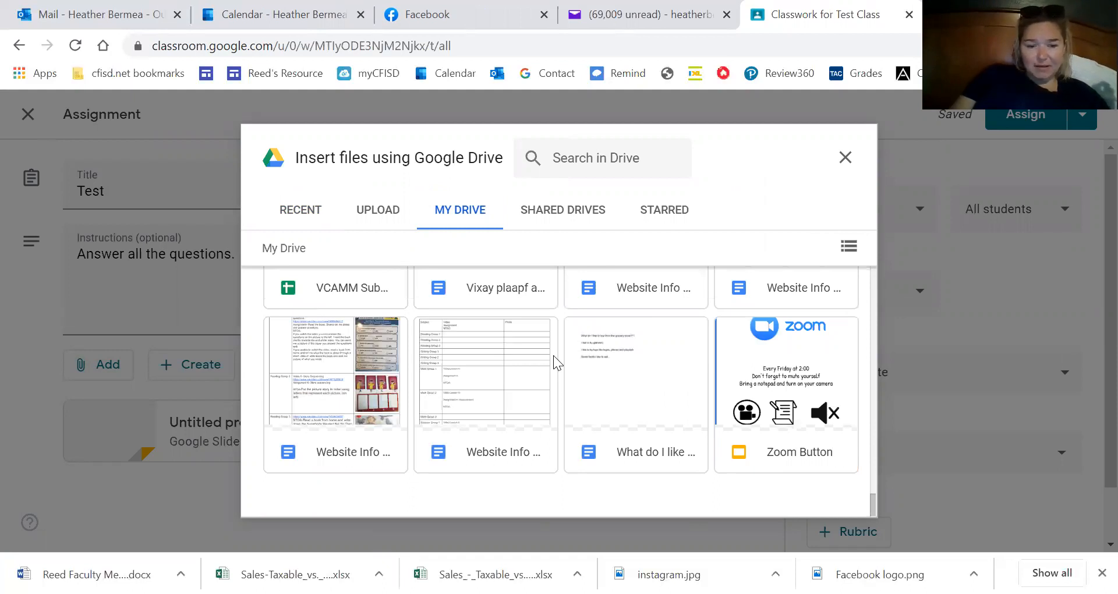
{"action": "scroll", "coordinate": [553, 361], "scroll_direction": "up", "scroll_amount": 5}
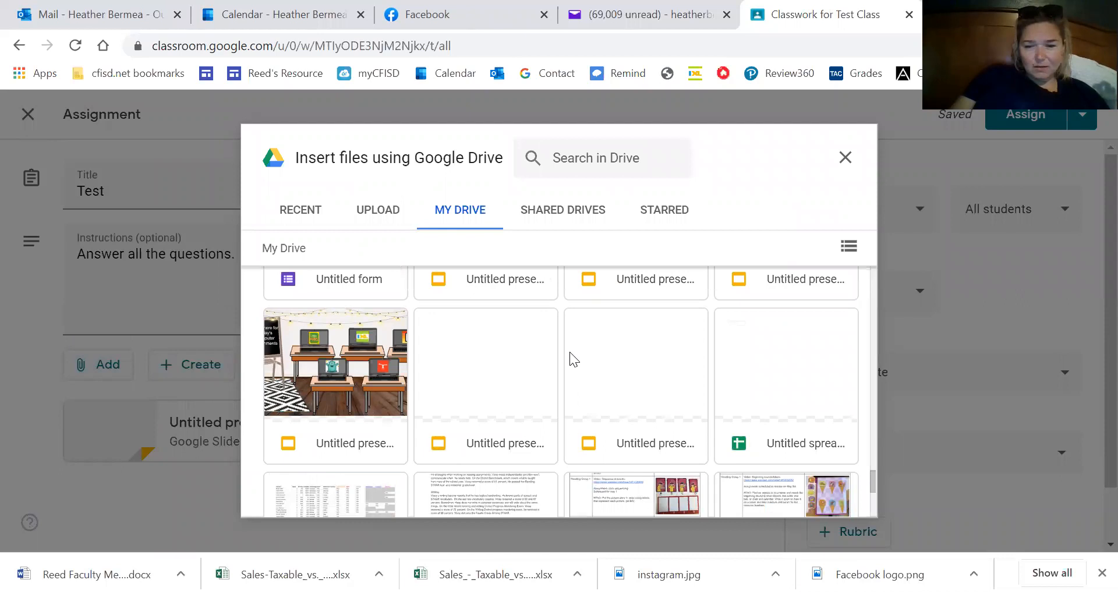
{"action": "scroll", "coordinate": [570, 351], "scroll_direction": "up", "scroll_amount": 3}
{"action": "scroll", "coordinate": [570, 352], "scroll_direction": "down", "scroll_amount": 3}
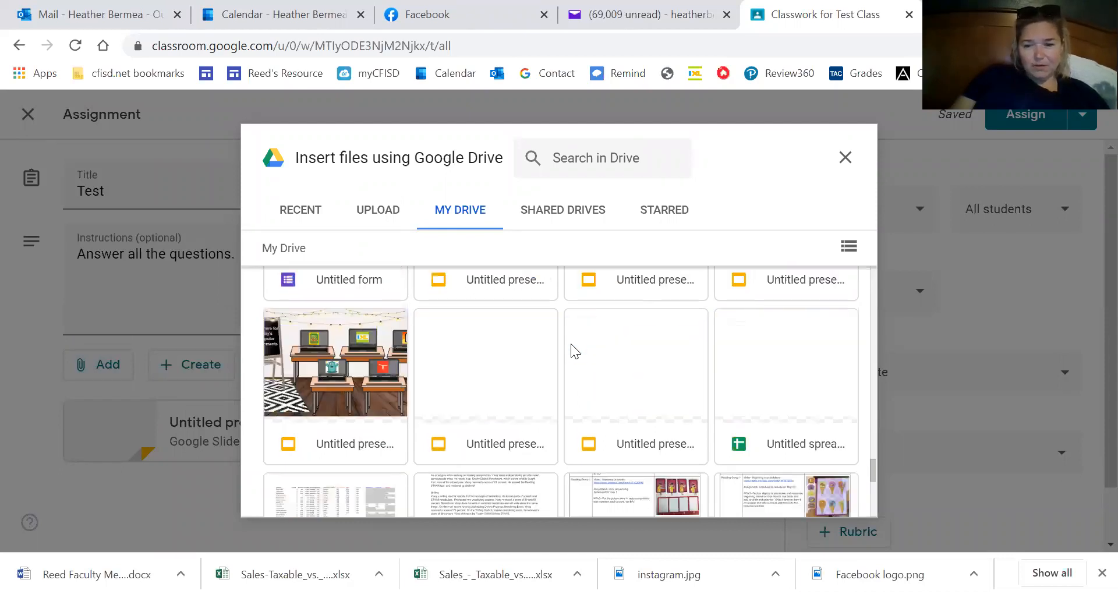
{"action": "scroll", "coordinate": [571, 344], "scroll_direction": "down", "scroll_amount": 5}
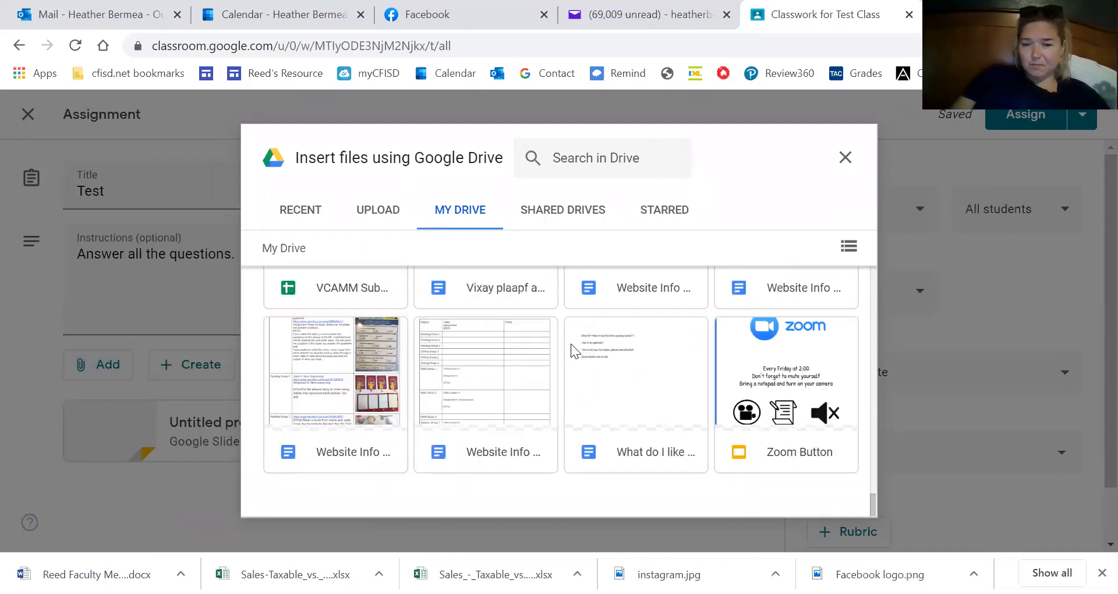
{"action": "scroll", "coordinate": [571, 343], "scroll_direction": "up", "scroll_amount": 3}
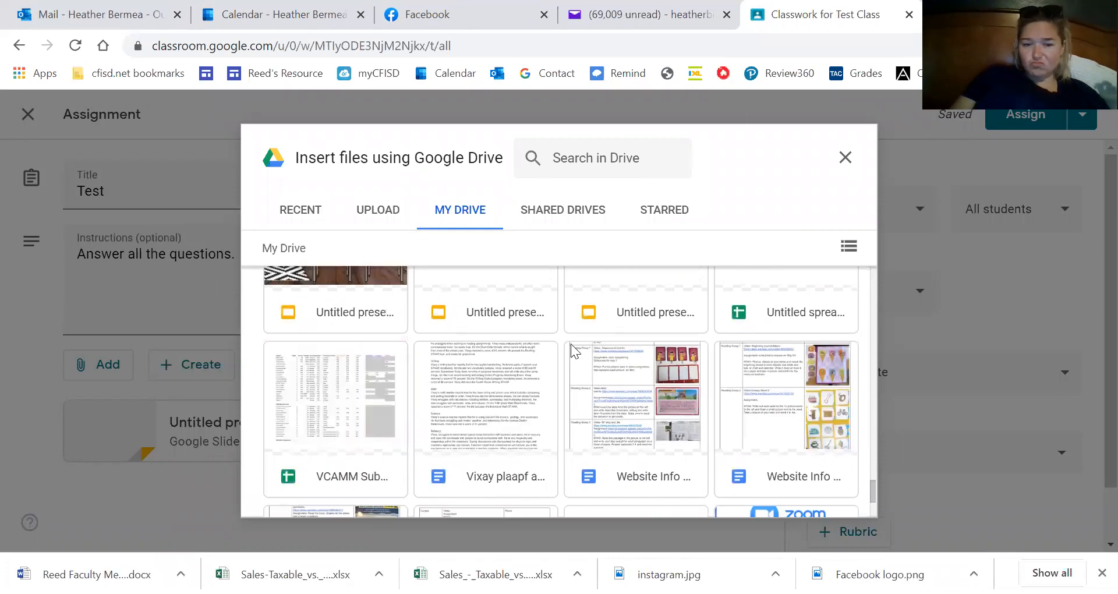
{"action": "scroll", "coordinate": [570, 343], "scroll_direction": "up", "scroll_amount": 5}
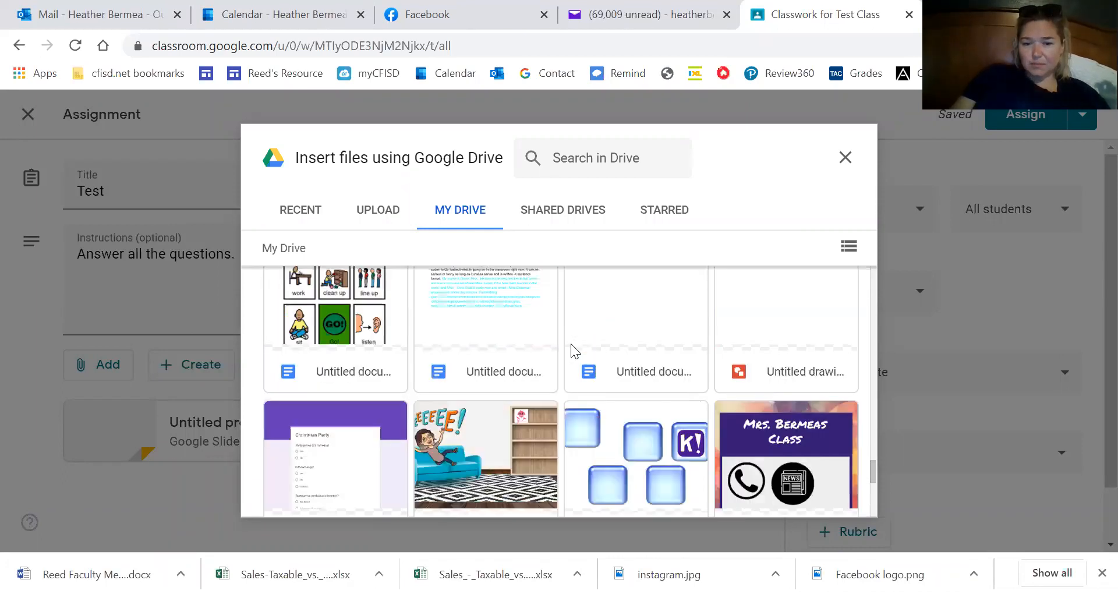
{"action": "scroll", "coordinate": [571, 350], "scroll_direction": "up", "scroll_amount": 1}
{"action": "scroll", "coordinate": [571, 344], "scroll_direction": "up", "scroll_amount": 4}
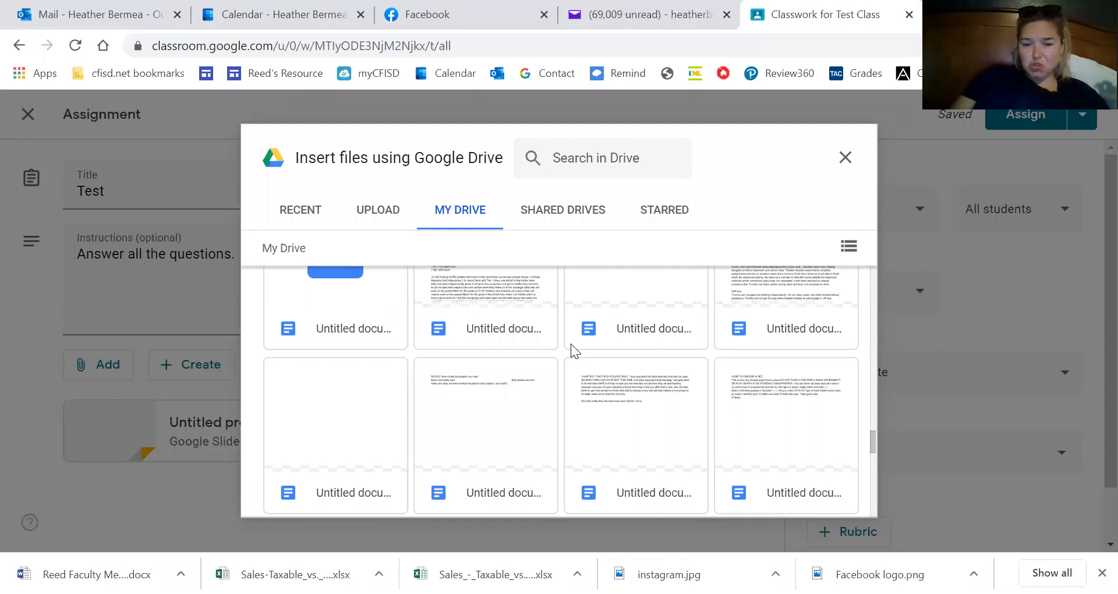
{"action": "scroll", "coordinate": [570, 343], "scroll_direction": "up", "scroll_amount": 1}
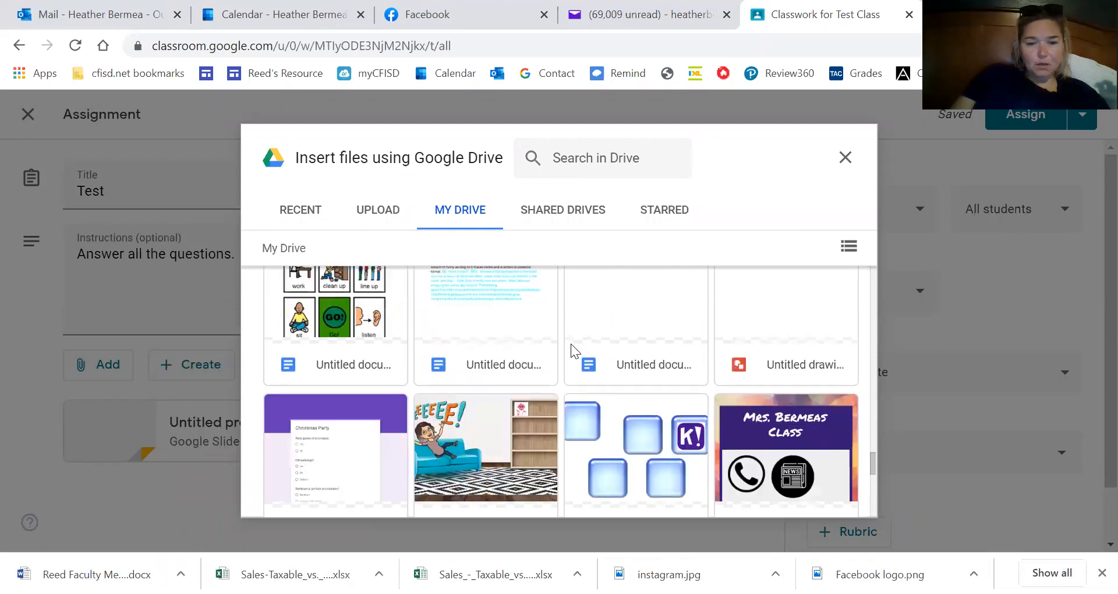
{"action": "scroll", "coordinate": [570, 348], "scroll_direction": "up", "scroll_amount": 3}
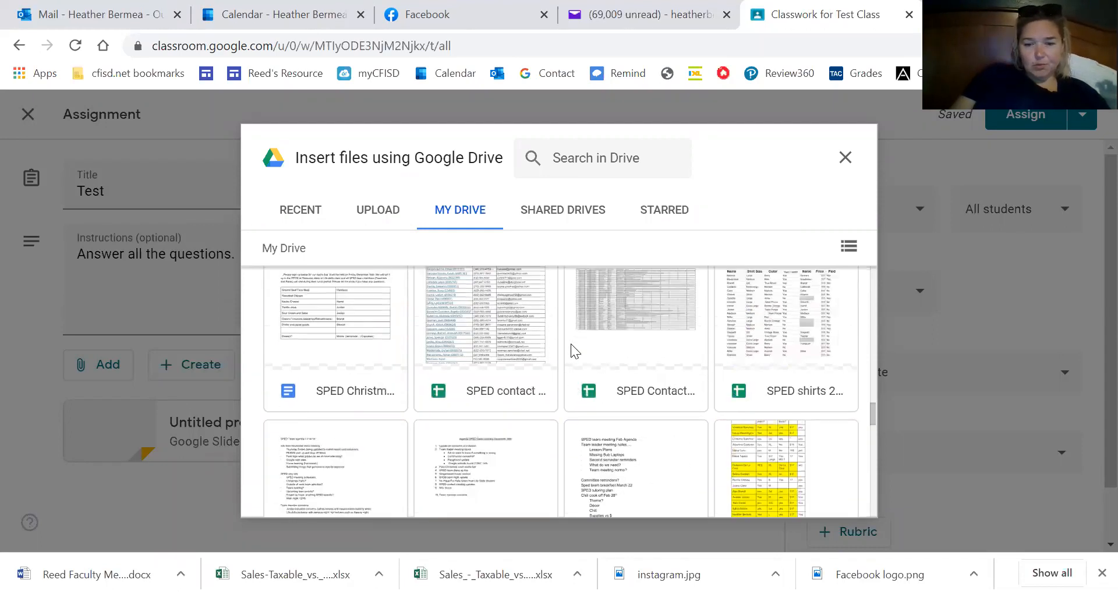
{"action": "scroll", "coordinate": [572, 348], "scroll_direction": "up", "scroll_amount": 5}
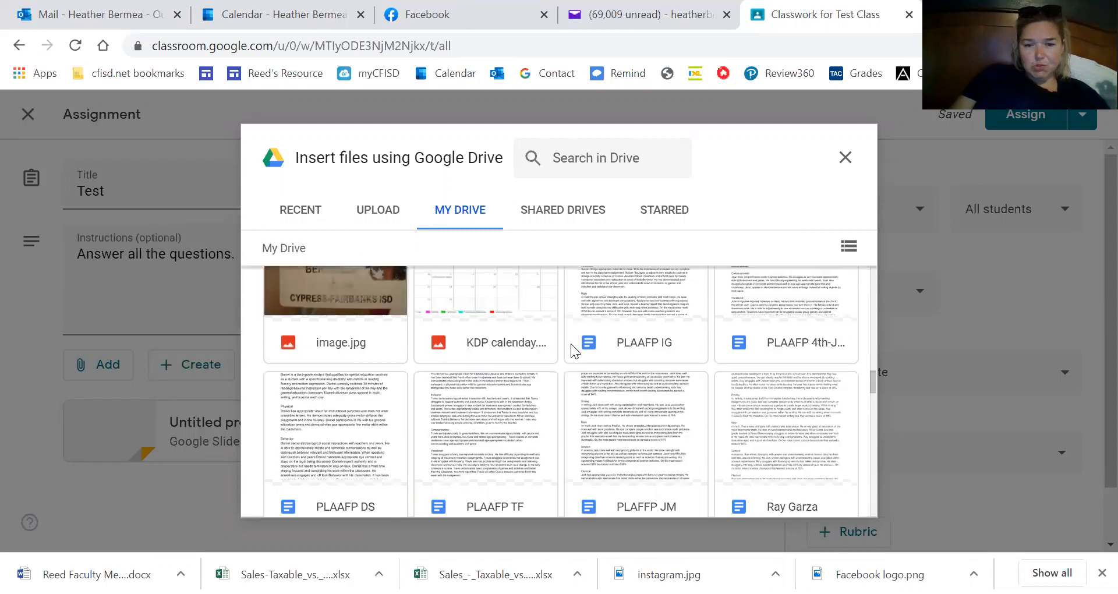
{"action": "scroll", "coordinate": [575, 350], "scroll_direction": "up", "scroll_amount": 2}
{"action": "scroll", "coordinate": [571, 346], "scroll_direction": "up", "scroll_amount": 8}
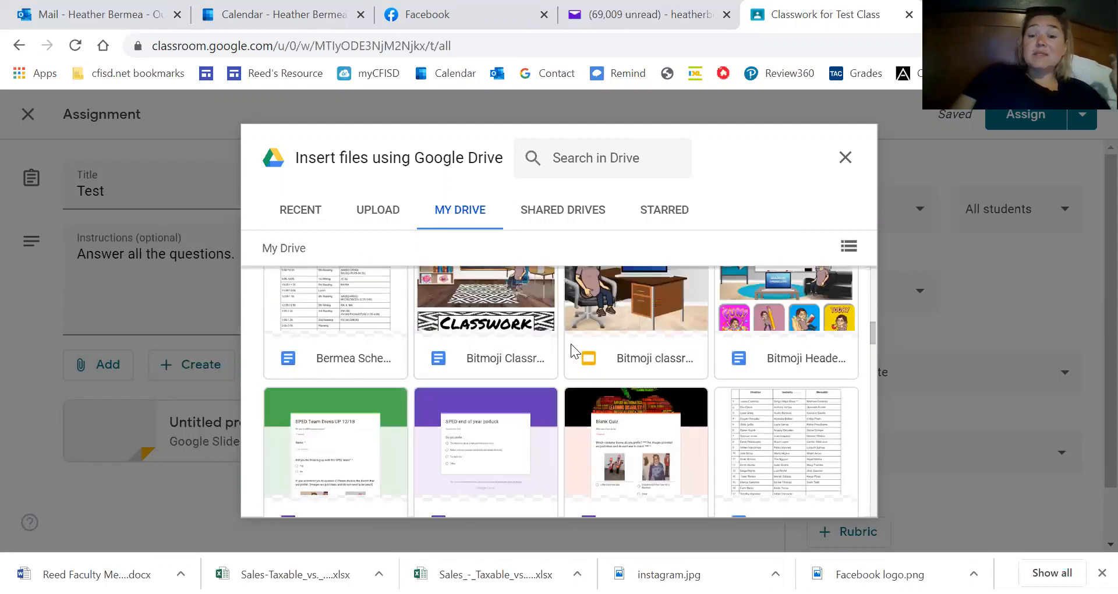
{"action": "scroll", "coordinate": [571, 350], "scroll_direction": "up", "scroll_amount": 2}
{"action": "scroll", "coordinate": [571, 344], "scroll_direction": "up", "scroll_amount": 3}
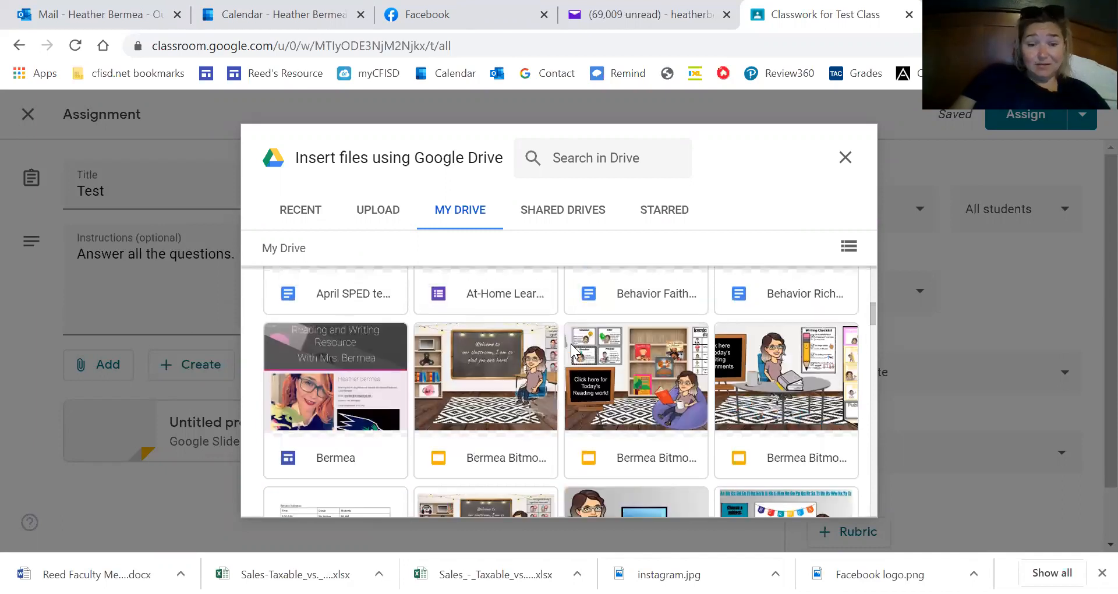
{"action": "scroll", "coordinate": [571, 343], "scroll_direction": "up", "scroll_amount": 3}
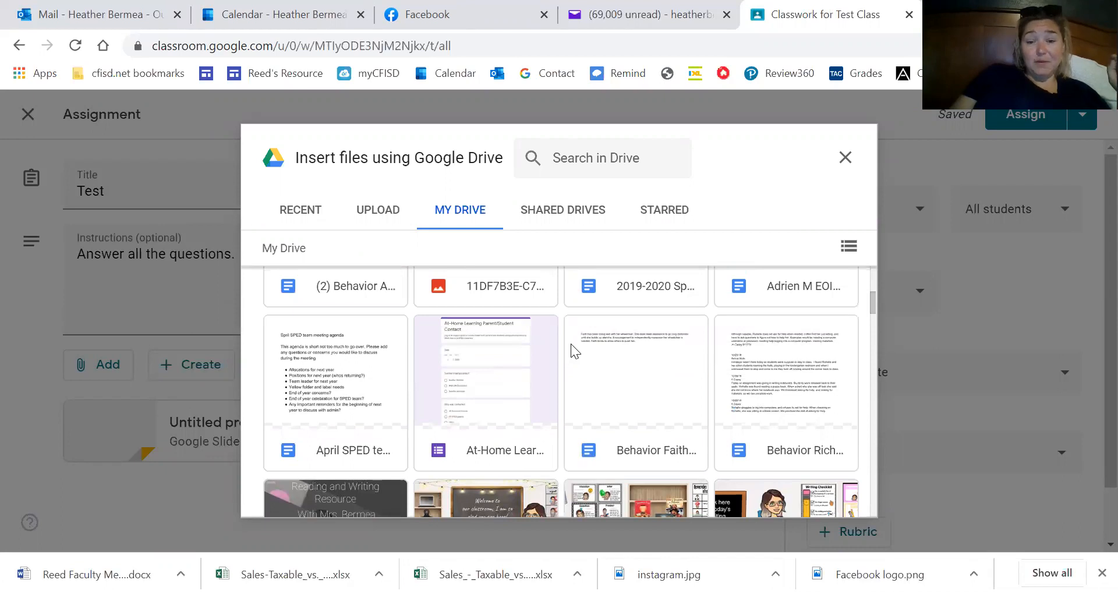
{"action": "scroll", "coordinate": [570, 344], "scroll_direction": "up", "scroll_amount": 6}
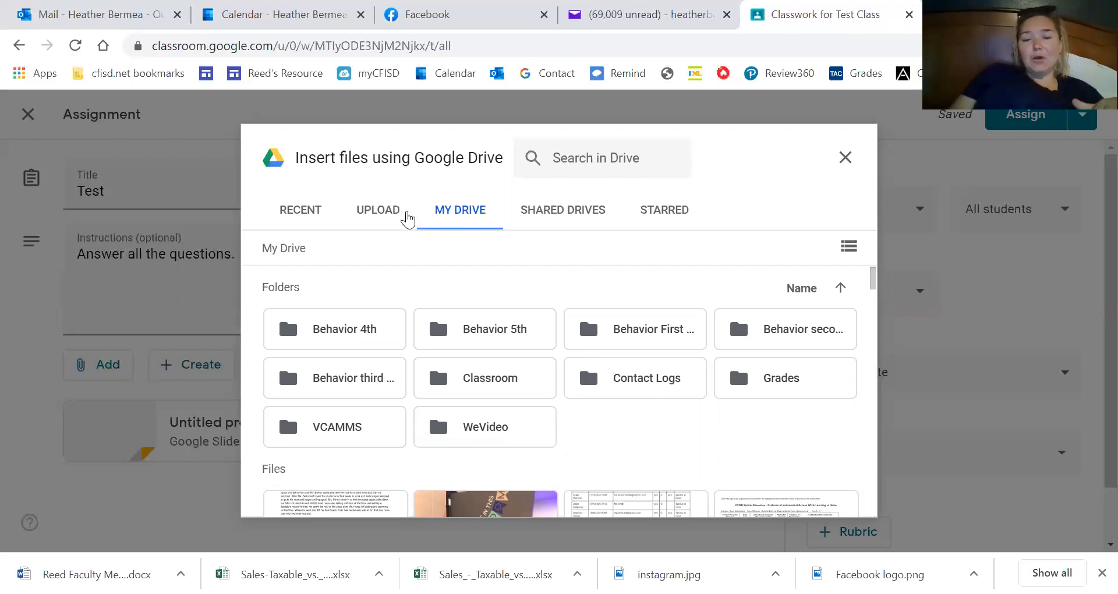
{"action": "scroll", "coordinate": [574, 324], "scroll_direction": "down", "scroll_amount": 6}
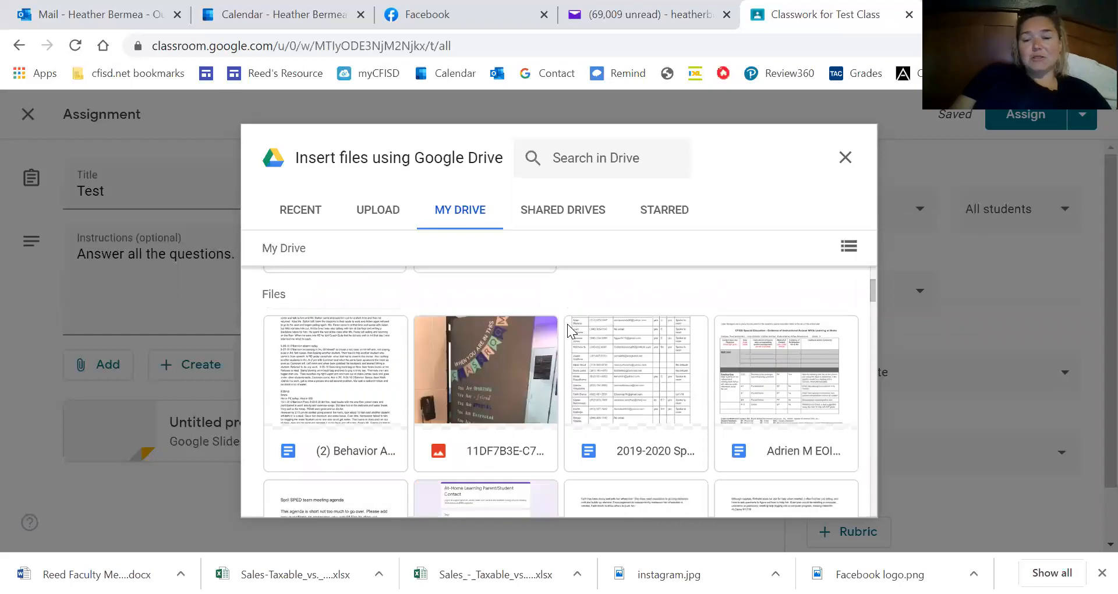
{"action": "scroll", "coordinate": [556, 427], "scroll_direction": "down", "scroll_amount": 3}
{"action": "scroll", "coordinate": [571, 467], "scroll_direction": "up", "scroll_amount": 3}
{"action": "scroll", "coordinate": [571, 469], "scroll_direction": "down", "scroll_amount": 3}
{"action": "scroll", "coordinate": [572, 468], "scroll_direction": "up", "scroll_amount": 3}
{"action": "left_click", "coordinate": [472, 382]}
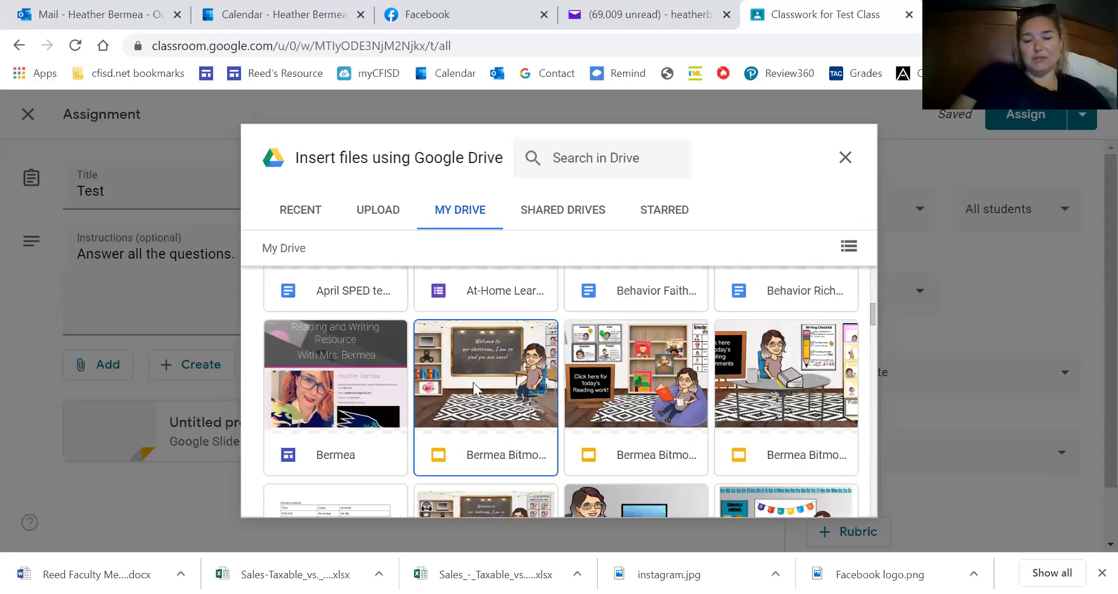
{"action": "scroll", "coordinate": [782, 325], "scroll_direction": "down", "scroll_amount": 20}
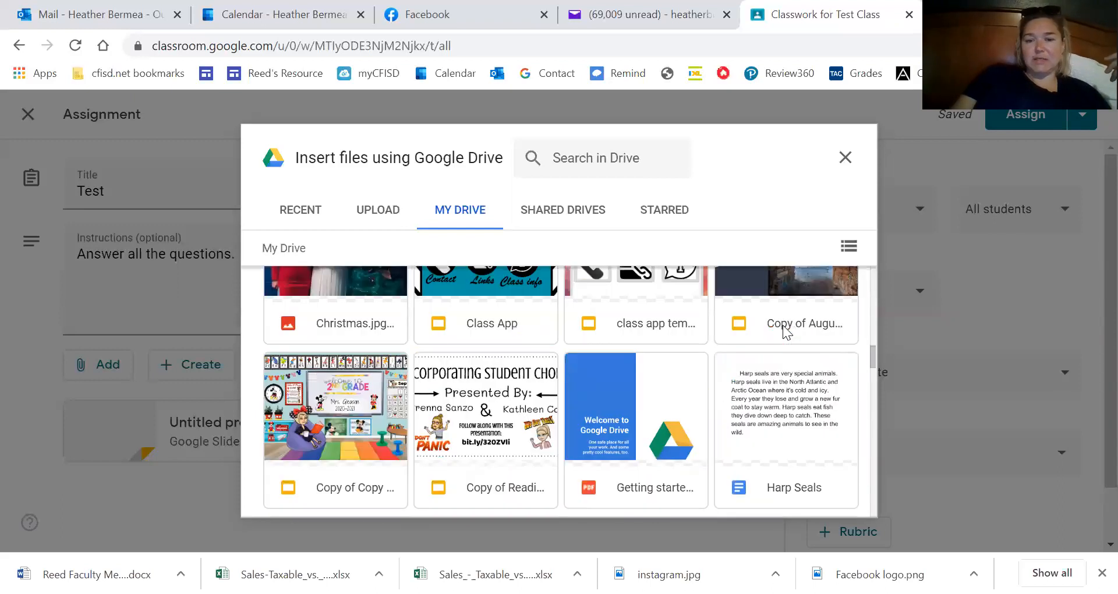
{"action": "scroll", "coordinate": [783, 325], "scroll_direction": "down", "scroll_amount": 10}
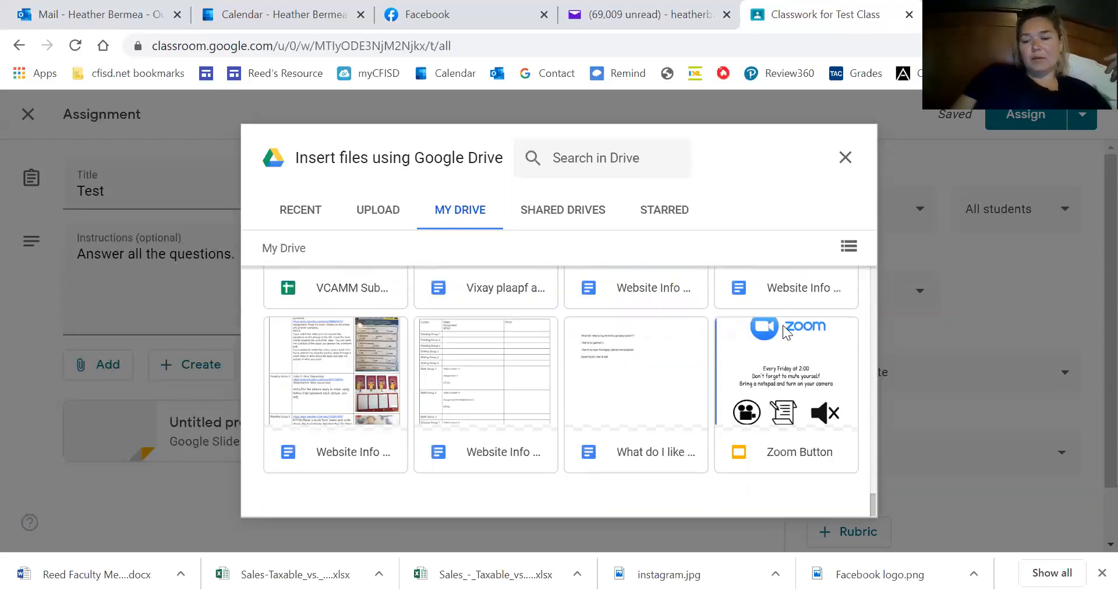
{"action": "scroll", "coordinate": [784, 327], "scroll_direction": "up", "scroll_amount": 10}
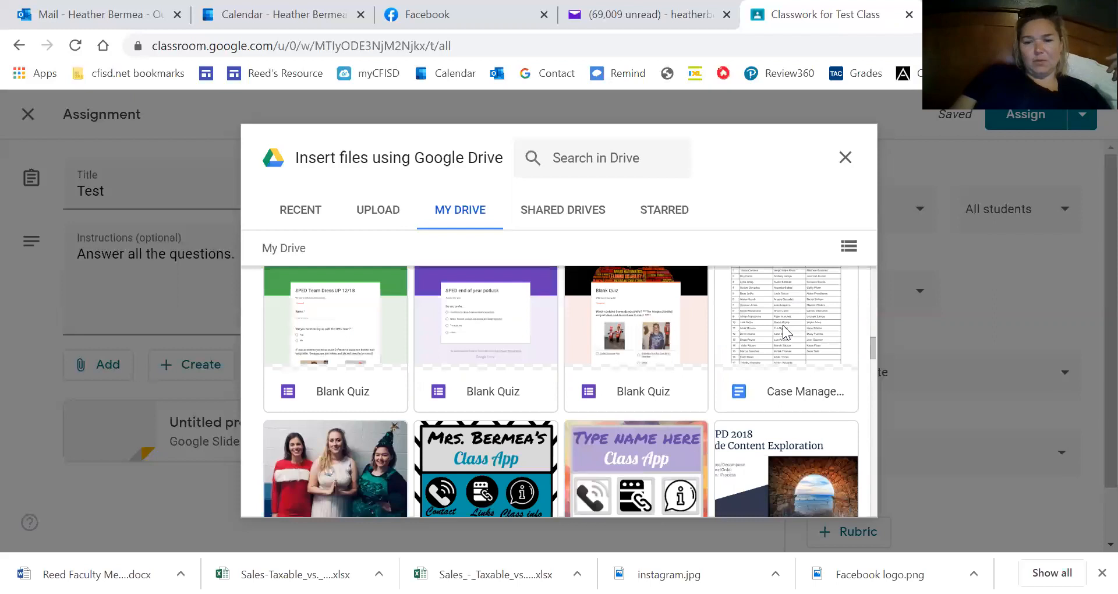
{"action": "scroll", "coordinate": [782, 325], "scroll_direction": "up", "scroll_amount": 10}
{"action": "scroll", "coordinate": [782, 325], "scroll_direction": "down", "scroll_amount": 4}
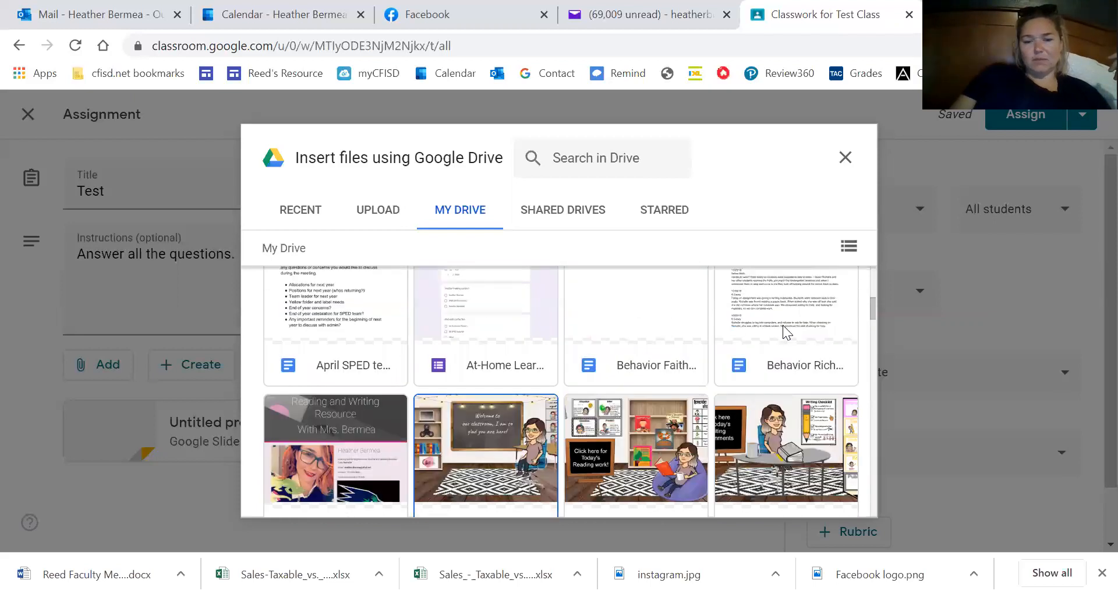
{"action": "scroll", "coordinate": [783, 325], "scroll_direction": "down", "scroll_amount": 1}
{"action": "double_click", "coordinate": [438, 461]}
{"action": "scroll", "coordinate": [245, 361], "scroll_direction": "down", "scroll_amount": 1}
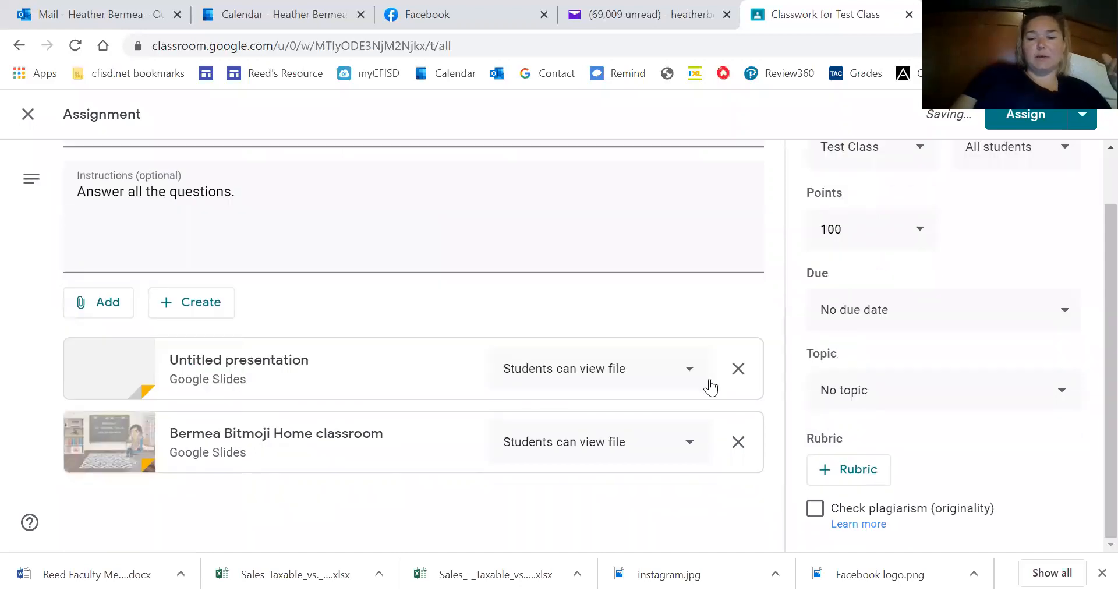
Remove the Untitled presentation attachment and open the slides' student access options.
{"action": "left_click", "coordinate": [738, 369]}
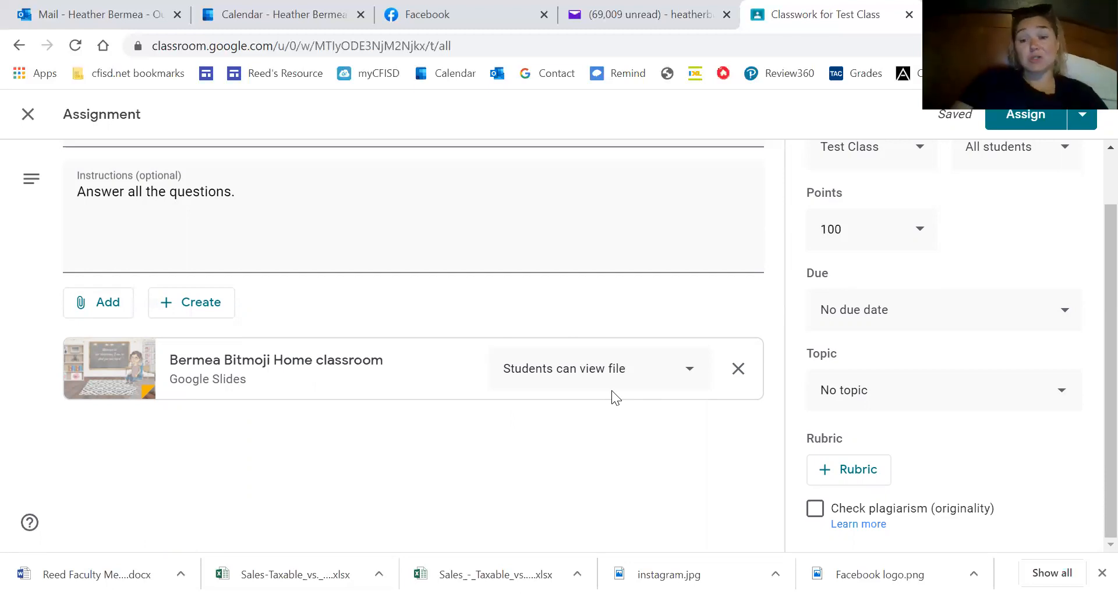
{"action": "left_click", "coordinate": [687, 371]}
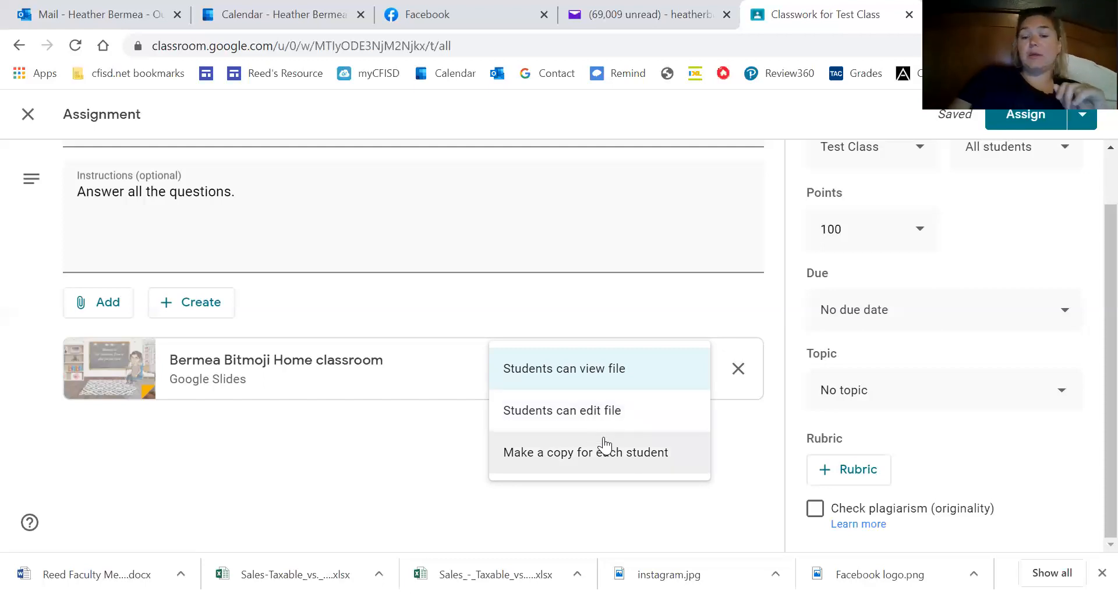
Set the Bitmoji slides attachment to 'Make a copy for each student'.
{"action": "left_click", "coordinate": [630, 460]}
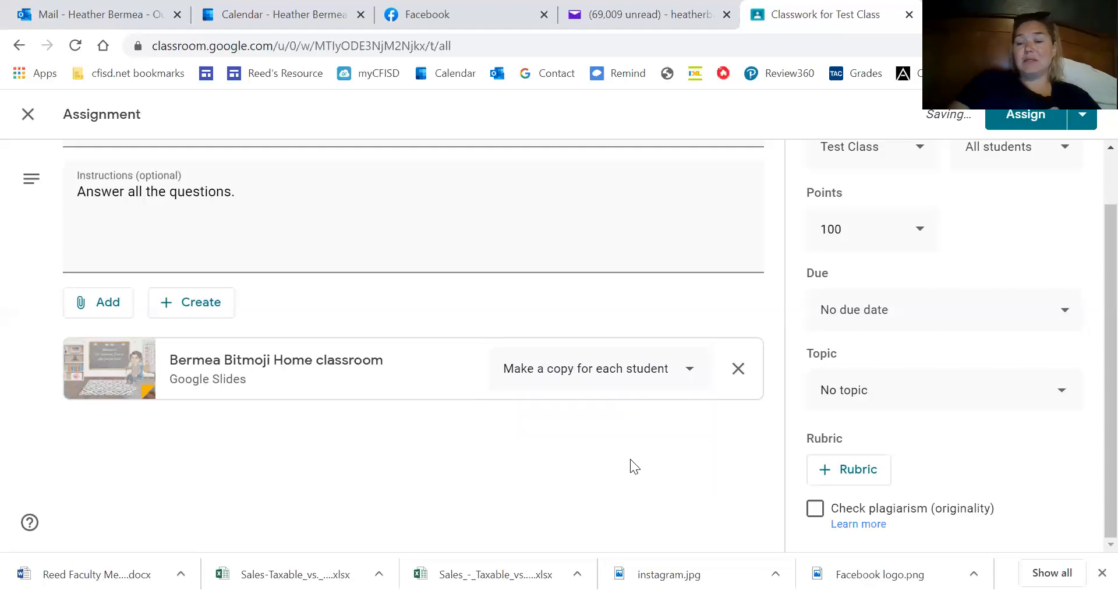
{"action": "scroll", "coordinate": [963, 336], "scroll_direction": "up", "scroll_amount": 1}
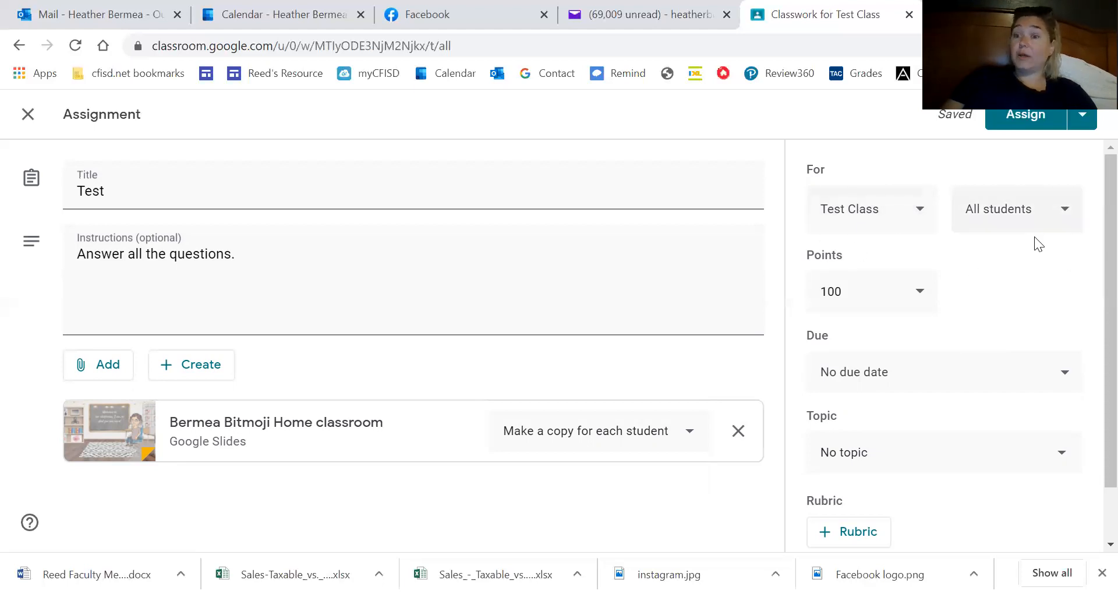
Glance at the Add and Create attachment menus, dismiss them, and close the Test assignment editor.
{"action": "scroll", "coordinate": [1060, 295], "scroll_direction": "down", "scroll_amount": 2}
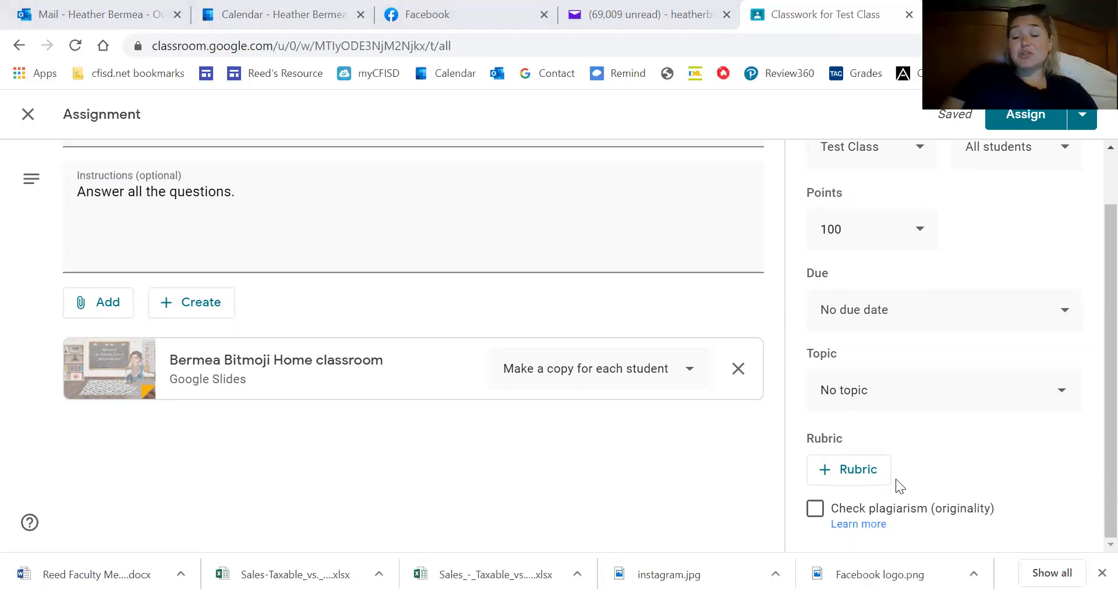
{"action": "scroll", "coordinate": [1024, 430], "scroll_direction": "up", "scroll_amount": 1}
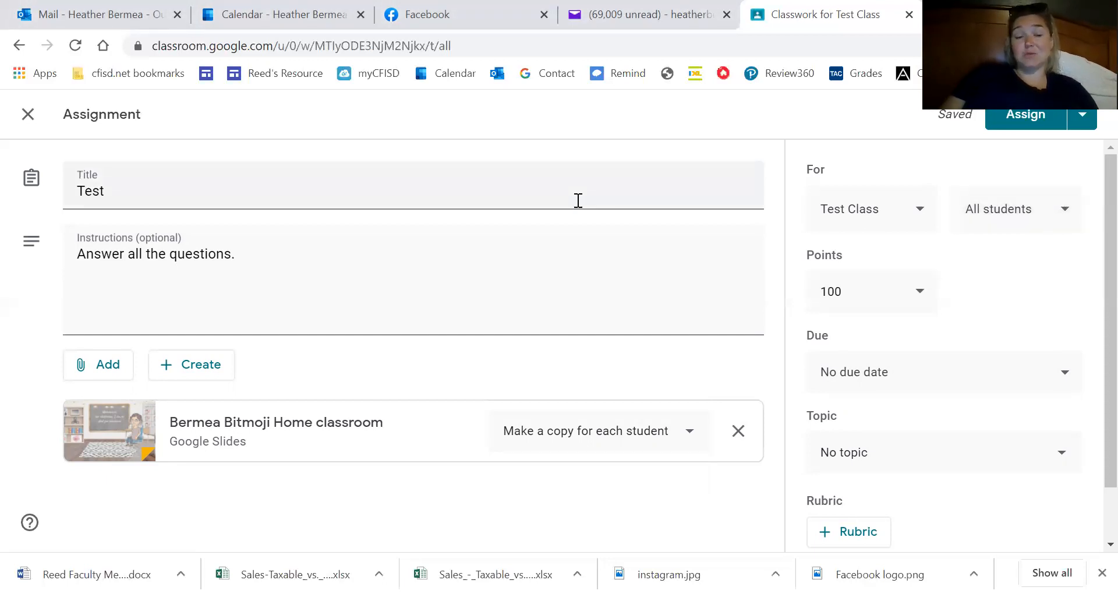
{"action": "scroll", "coordinate": [576, 199], "scroll_direction": "down", "scroll_amount": 1}
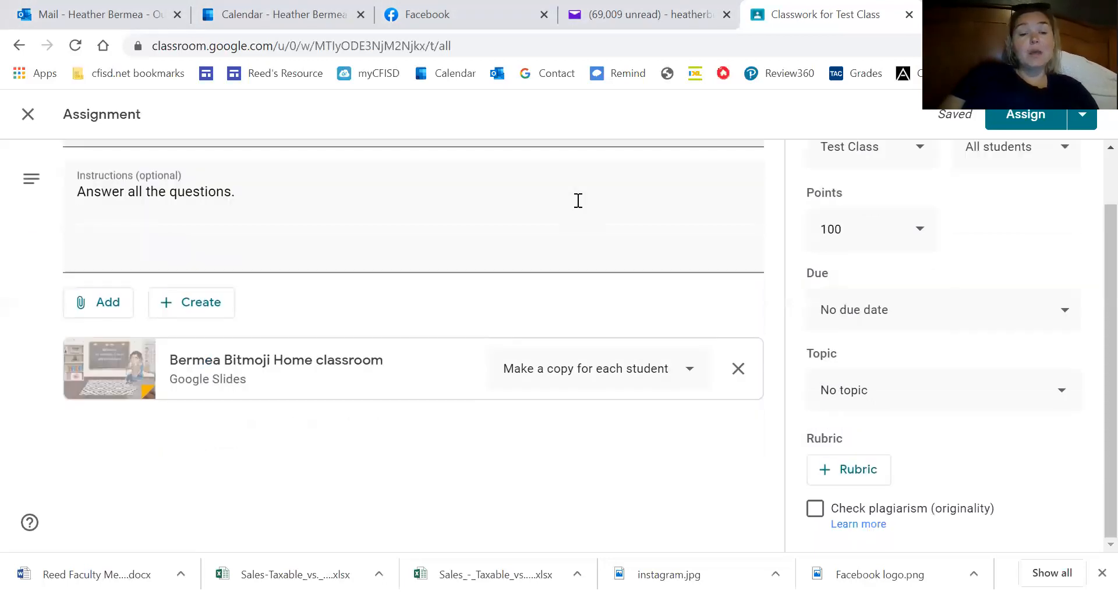
{"action": "left_click", "coordinate": [104, 302]}
{"action": "left_click", "coordinate": [183, 309]}
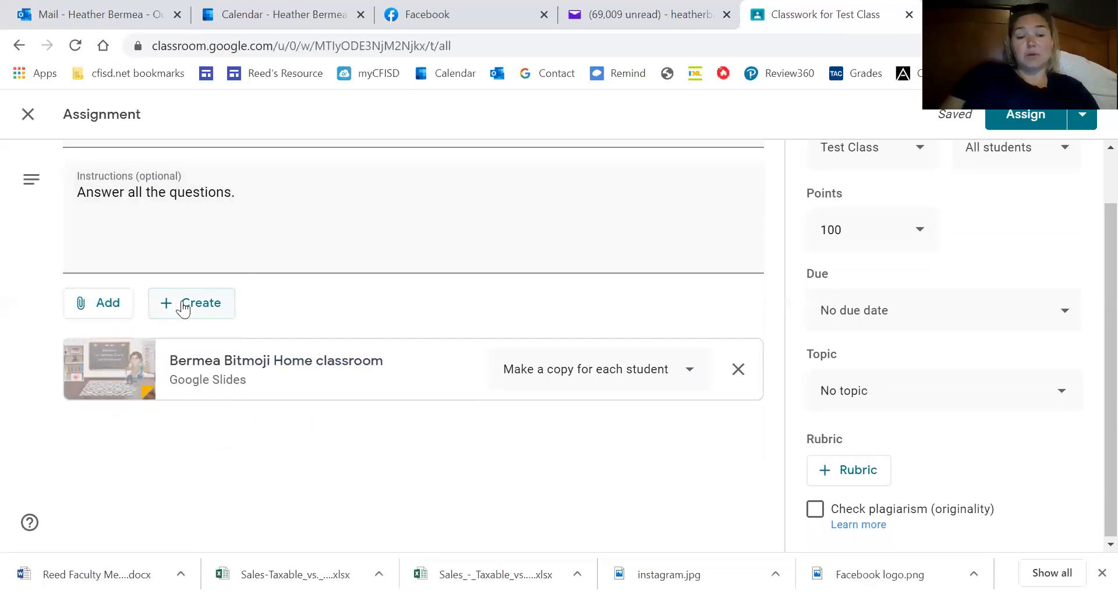
{"action": "left_click", "coordinate": [184, 308]}
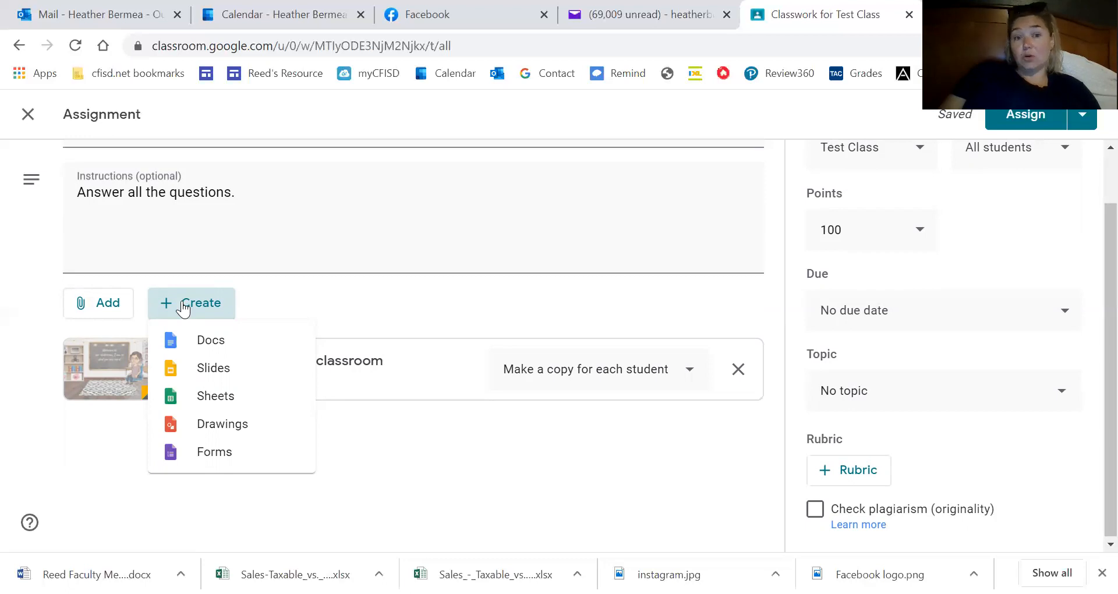
{"action": "left_click", "coordinate": [396, 247]}
{"action": "scroll", "coordinate": [396, 247], "scroll_direction": "down", "scroll_amount": 1}
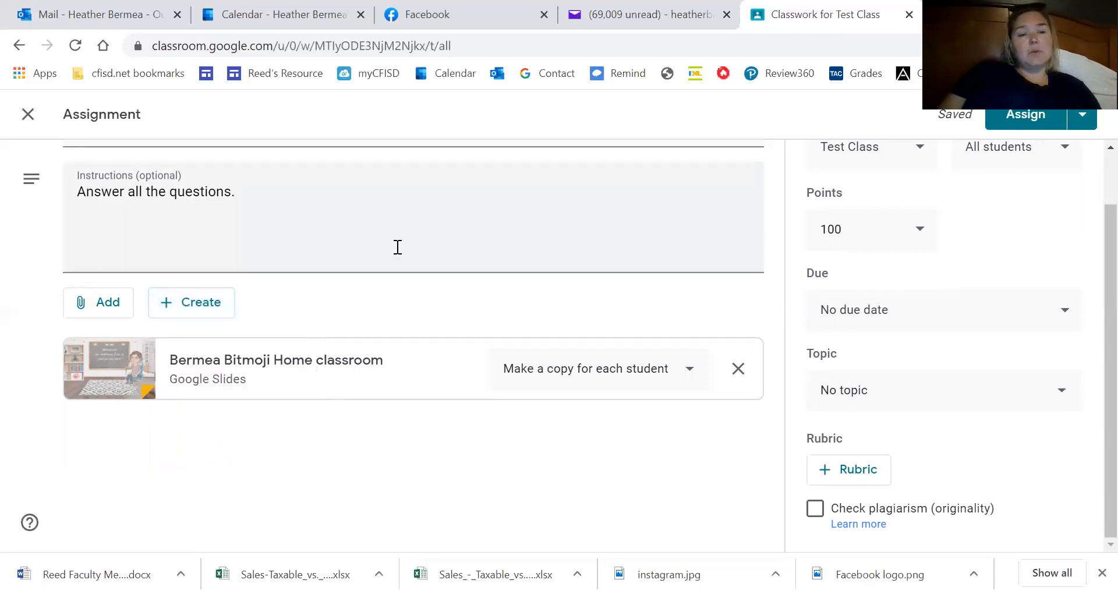
{"action": "left_click", "coordinate": [28, 115]}
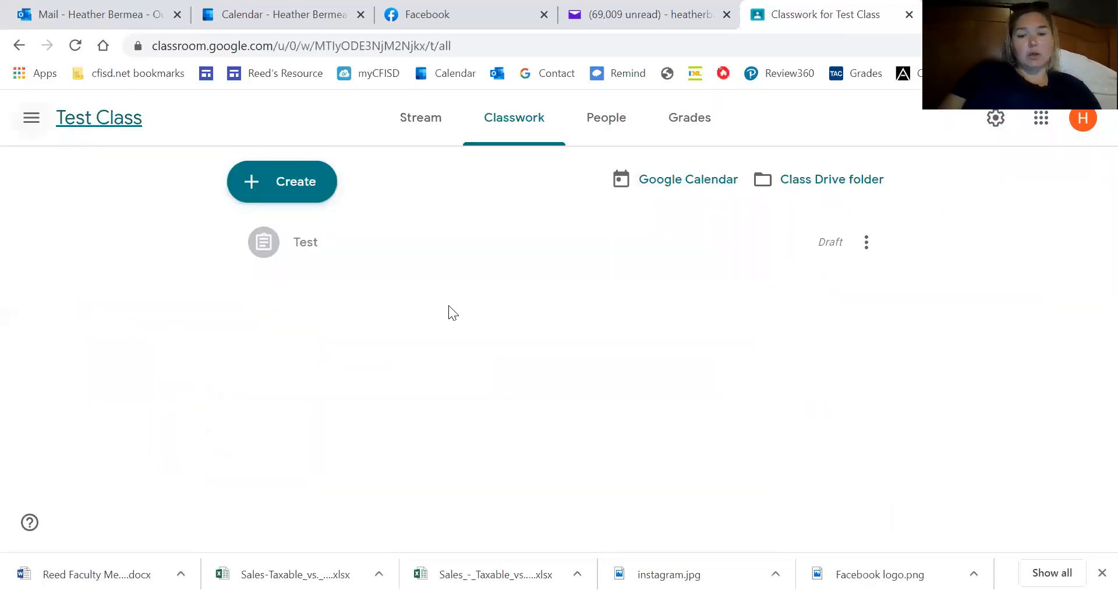
Create a new quiz assignment and open its attached Blank Quiz form in Google Forms.
{"action": "left_click", "coordinate": [277, 196]}
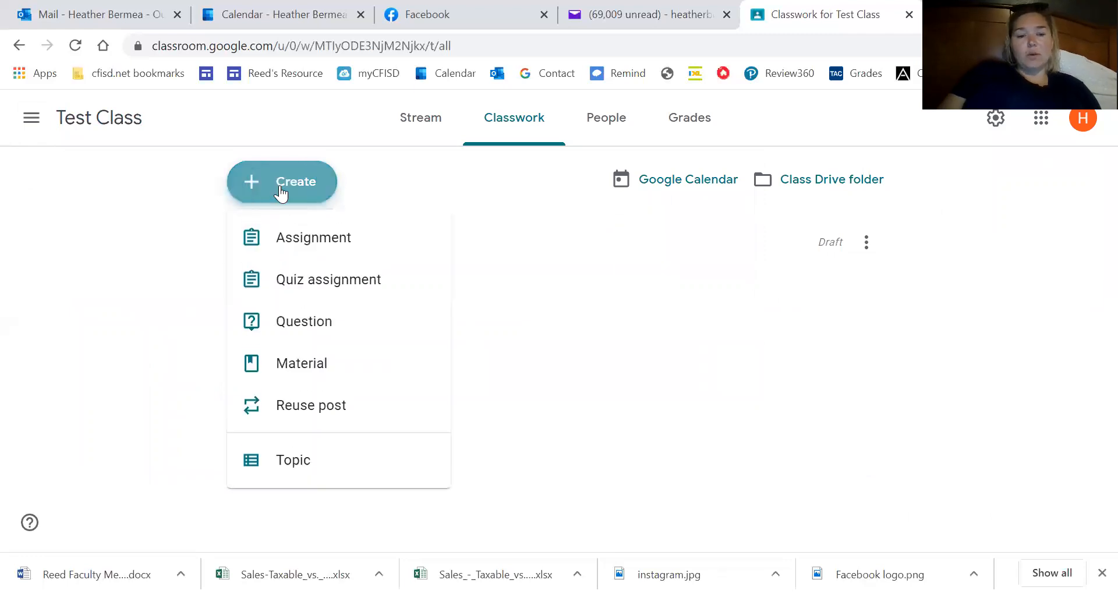
{"action": "left_click", "coordinate": [266, 287]}
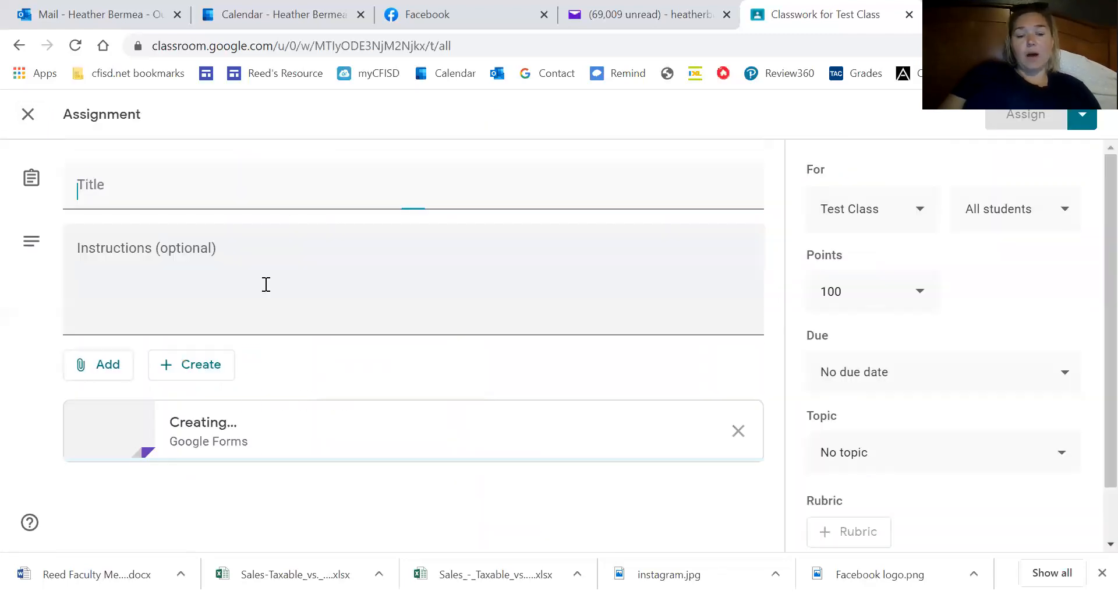
{"action": "scroll", "coordinate": [442, 312], "scroll_direction": "down", "scroll_amount": 1}
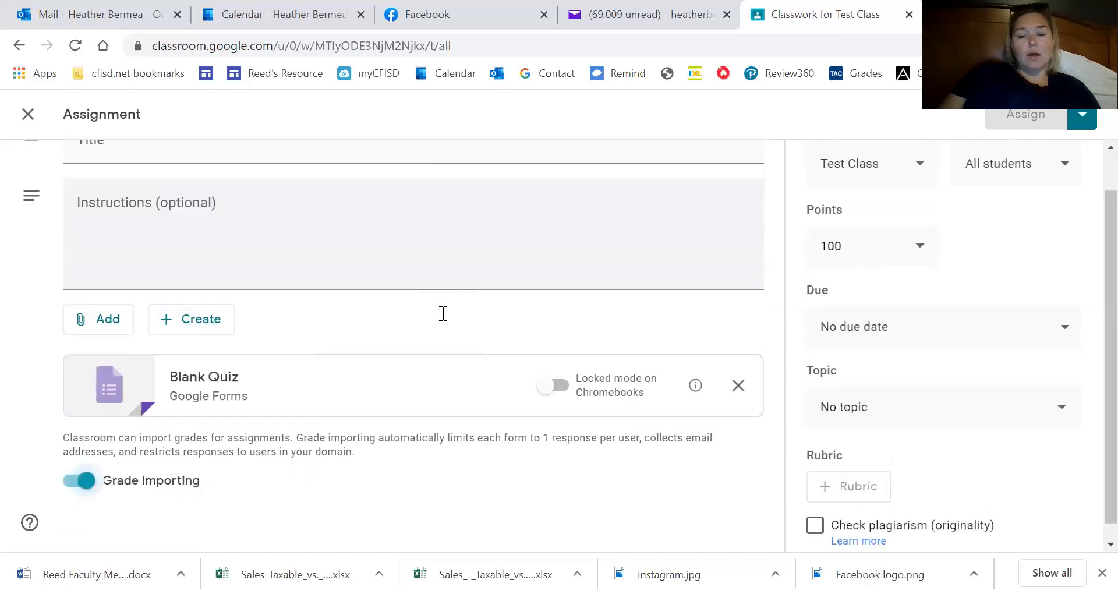
{"action": "left_click", "coordinate": [204, 359]}
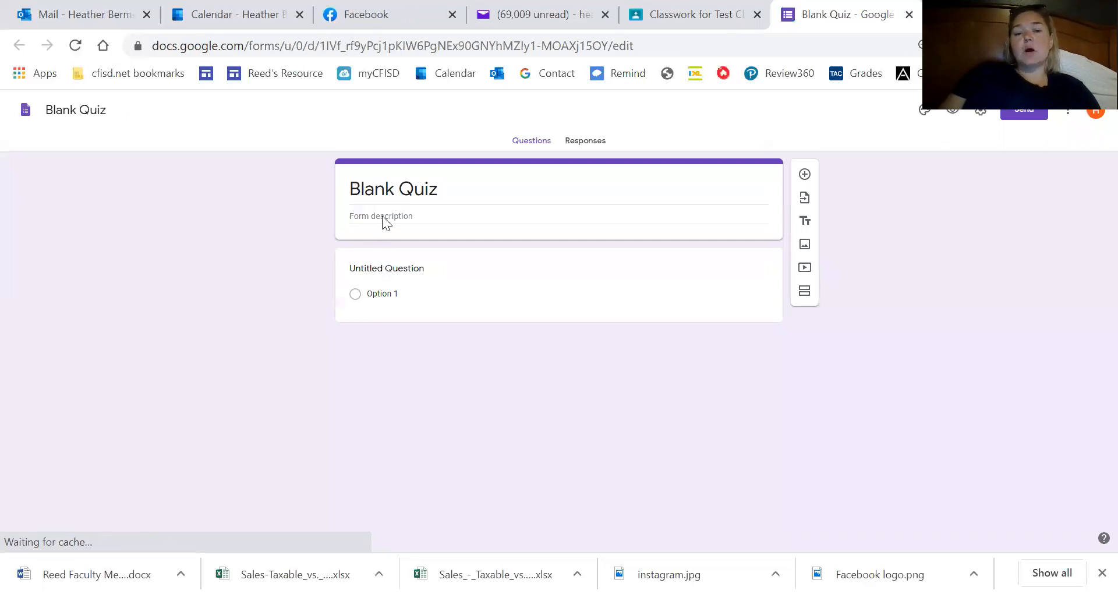
Dismiss the Chromebook locked-mode notice and title the first question 'What was the main problem in the story'.
{"action": "left_click", "coordinate": [380, 214]}
{"action": "left_click", "coordinate": [393, 269]}
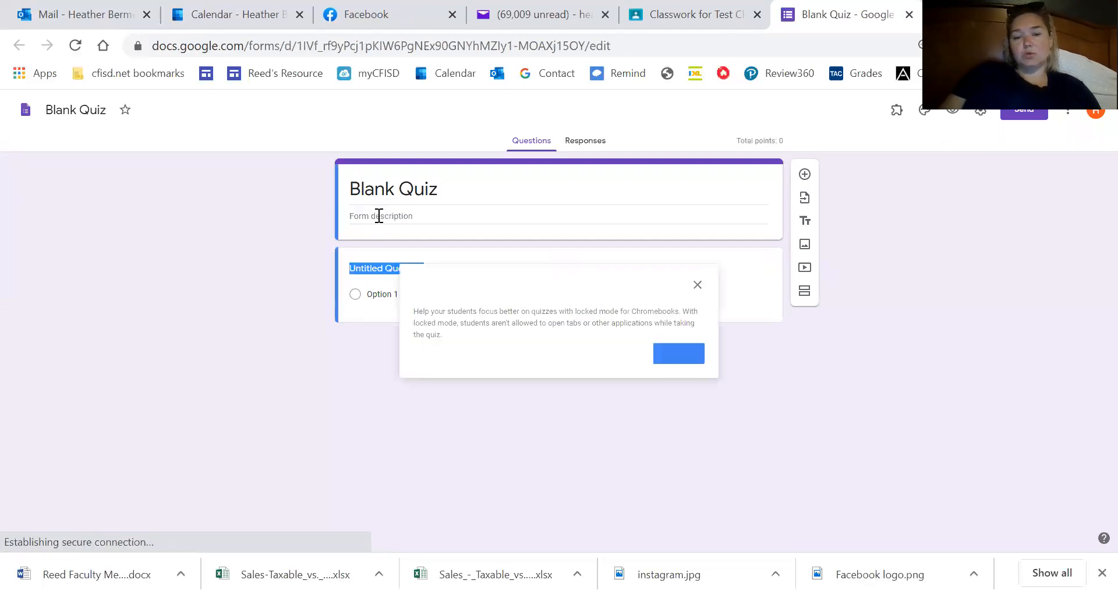
{"action": "left_click", "coordinate": [379, 216]}
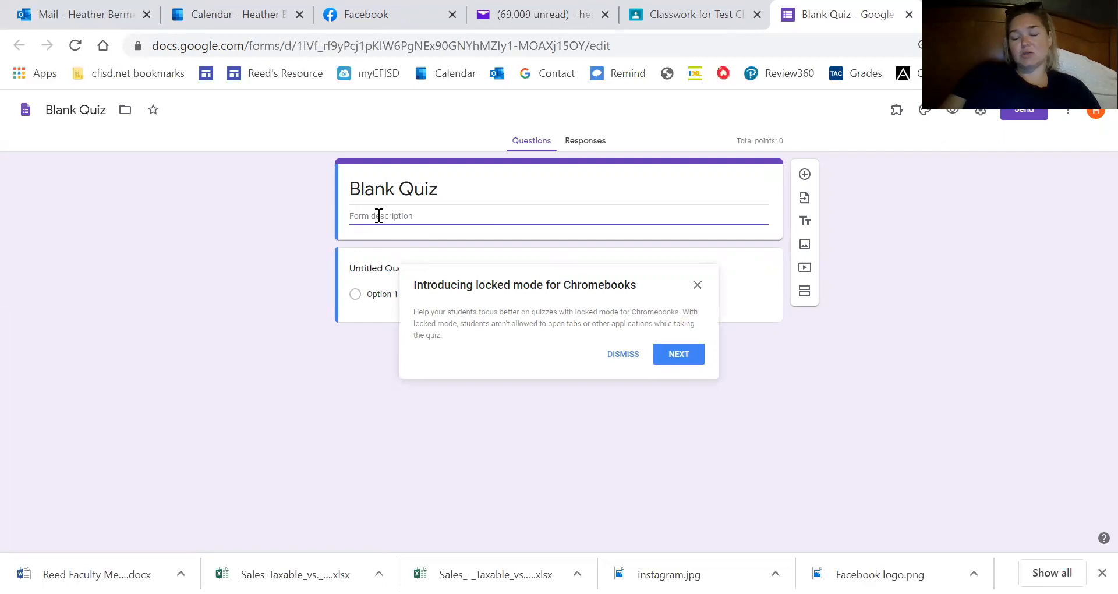
{"action": "left_click", "coordinate": [369, 268]}
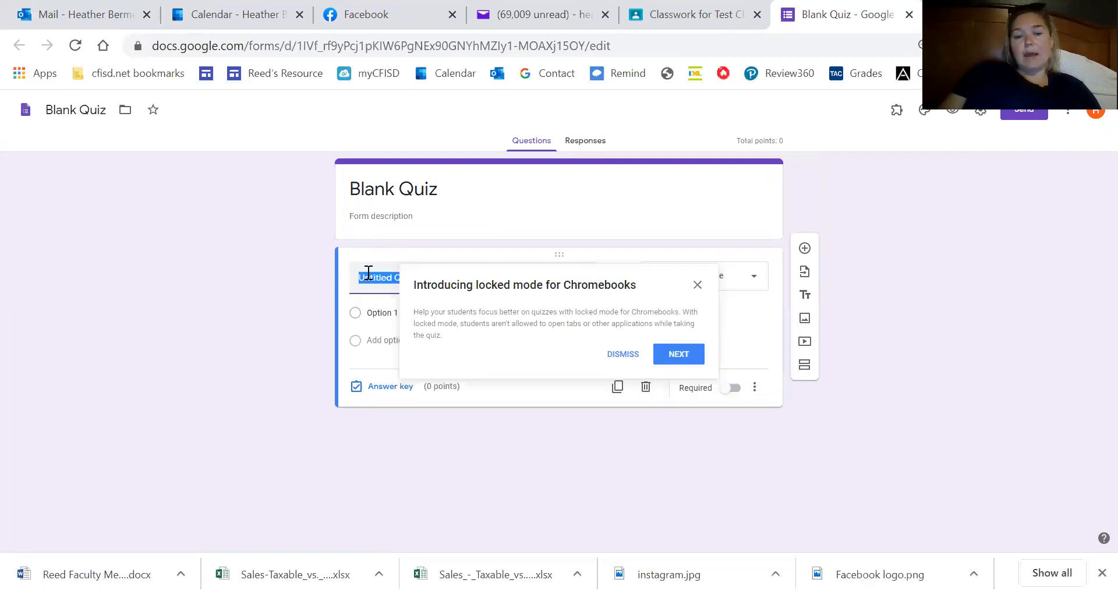
{"action": "left_click", "coordinate": [696, 285]}
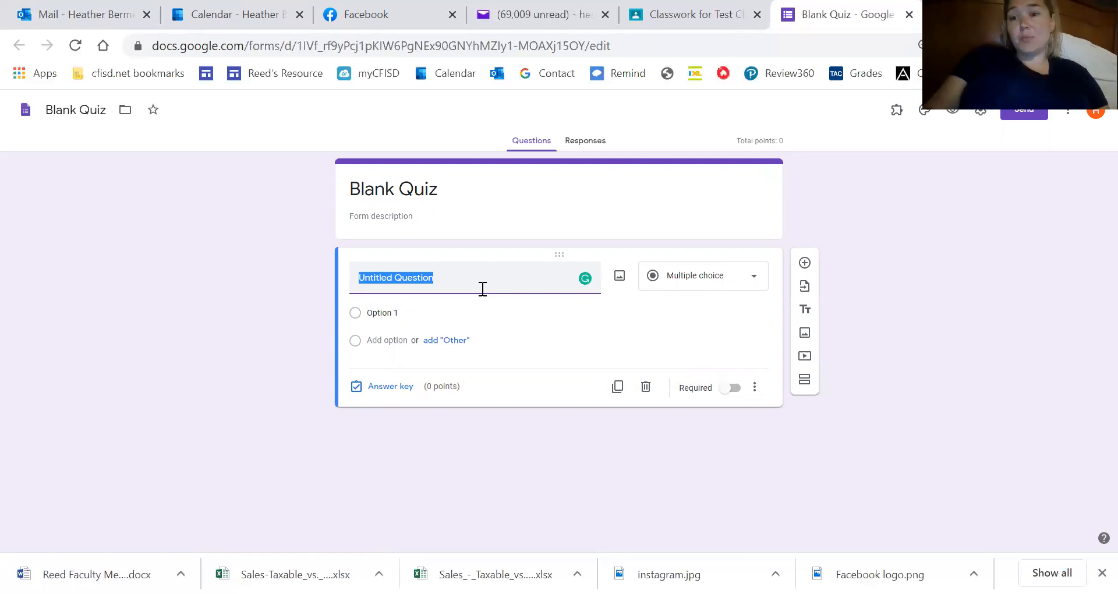
{"action": "type", "text": "Wh"}
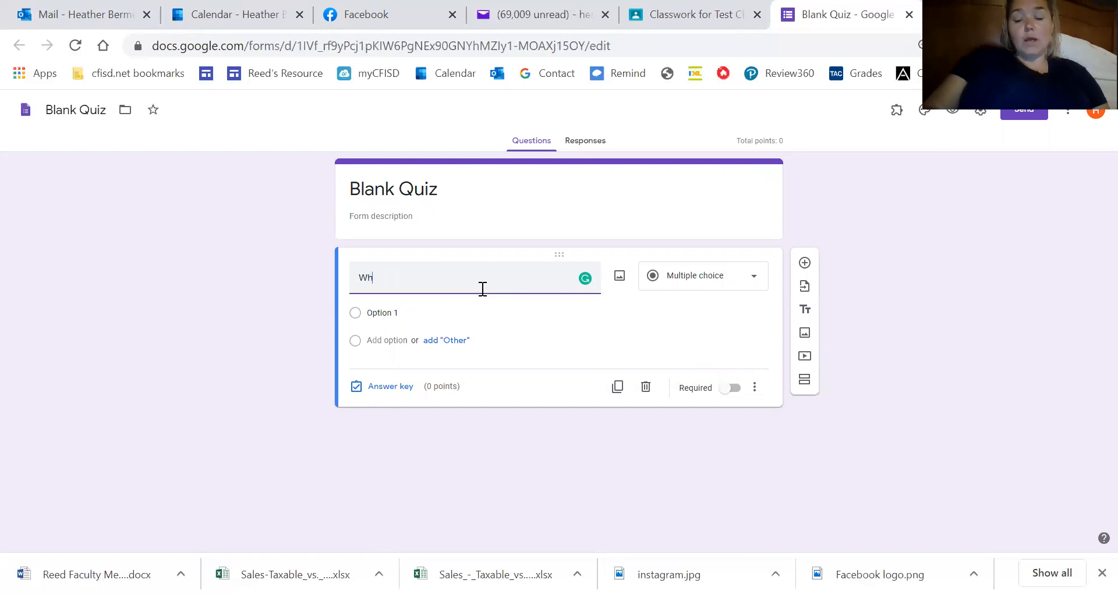
{"action": "type", "text": "at was the ma"}
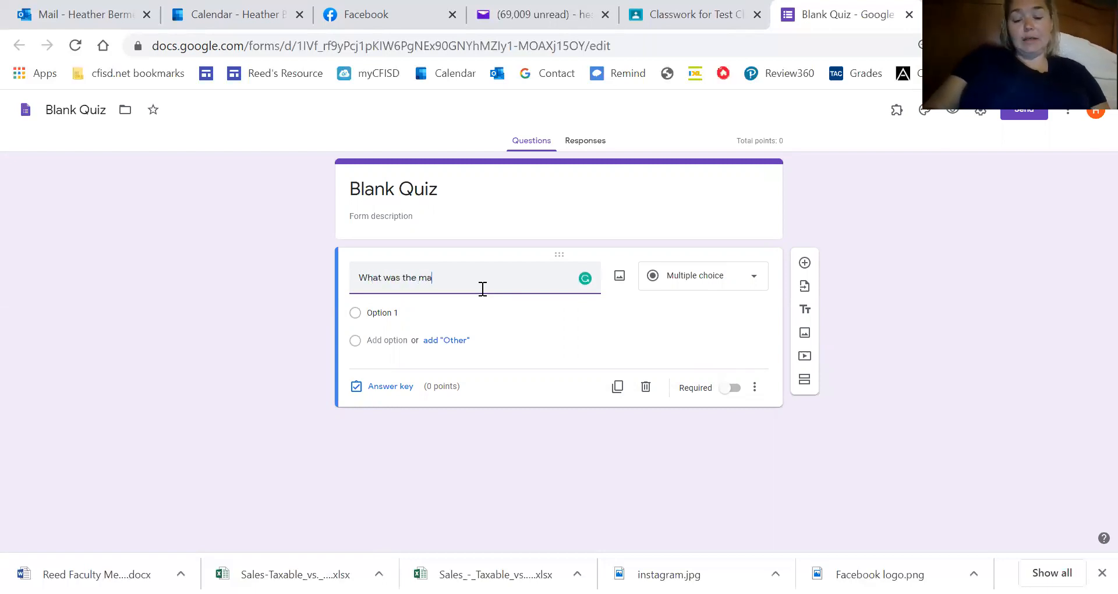
{"action": "type", "text": "in problem in the story"}
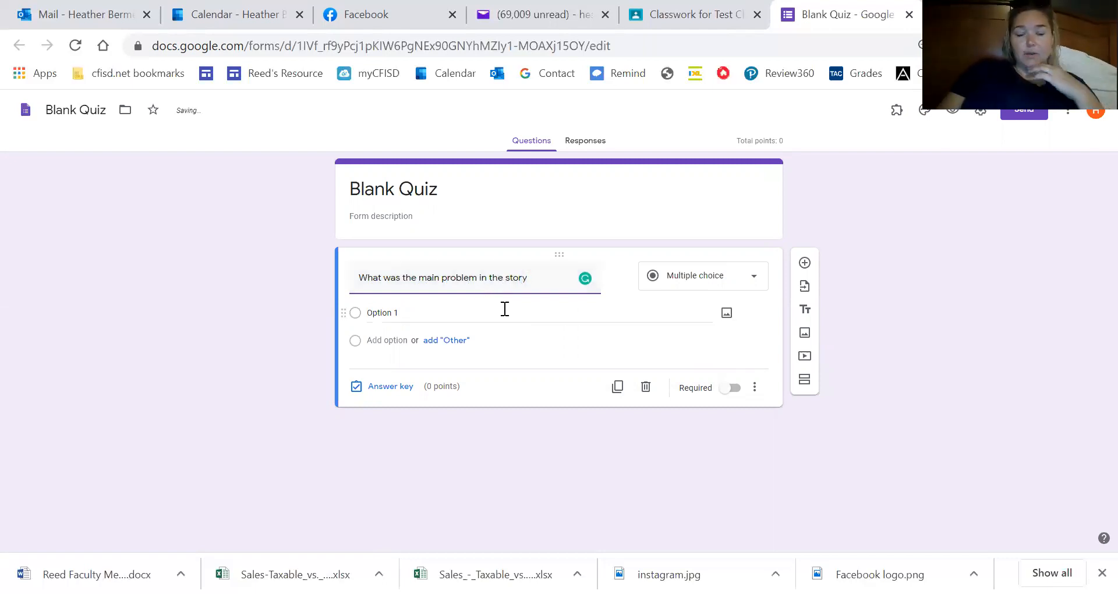
{"action": "left_click", "coordinate": [414, 312]}
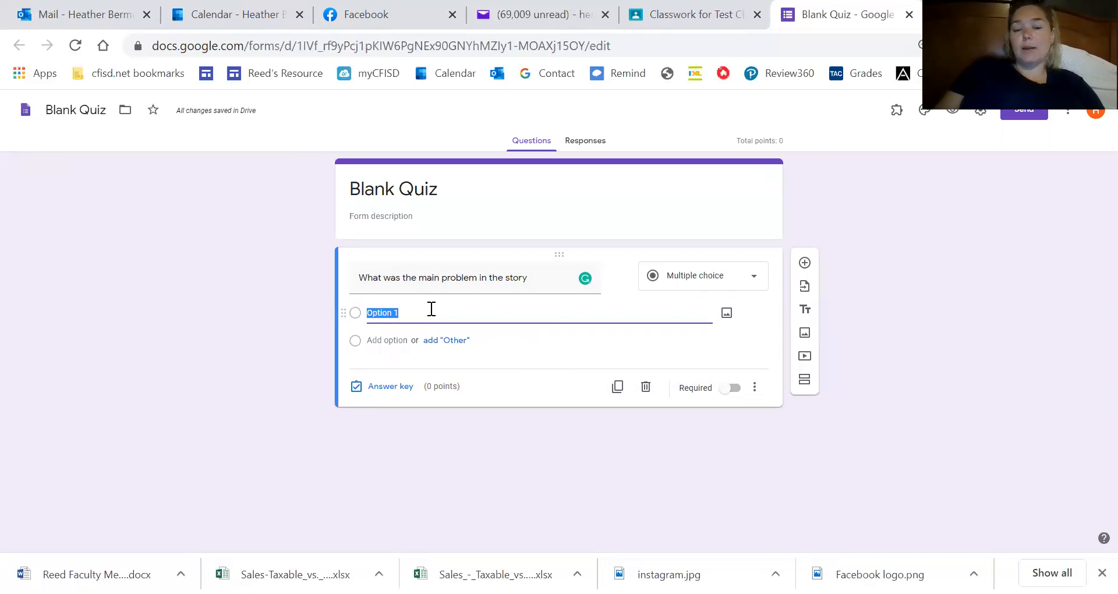
{"action": "left_click", "coordinate": [689, 275]}
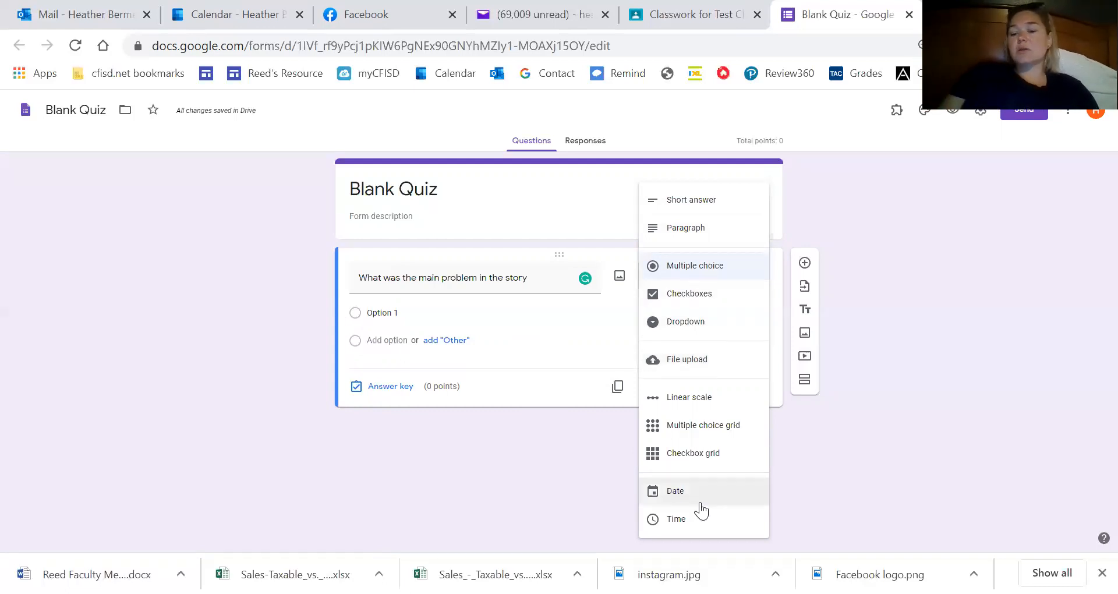
{"action": "left_click", "coordinate": [933, 507]}
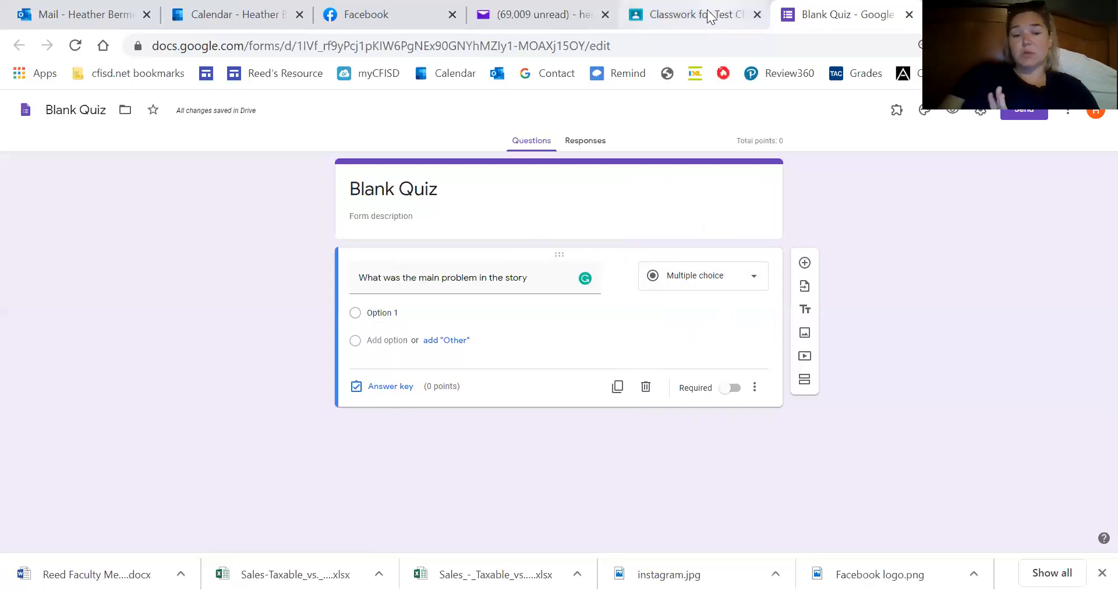
Close the Blank Quiz tab and exit the untitled quiz assignment editor.
{"action": "left_click", "coordinate": [909, 14]}
{"action": "scroll", "coordinate": [396, 317], "scroll_direction": "up", "scroll_amount": 1}
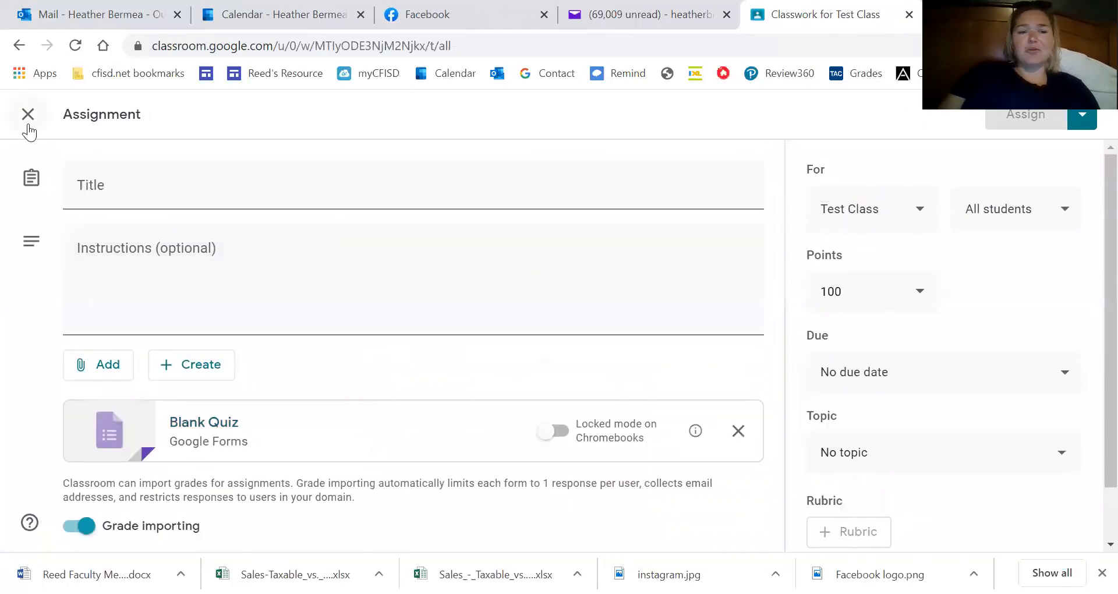
{"action": "left_click", "coordinate": [27, 116]}
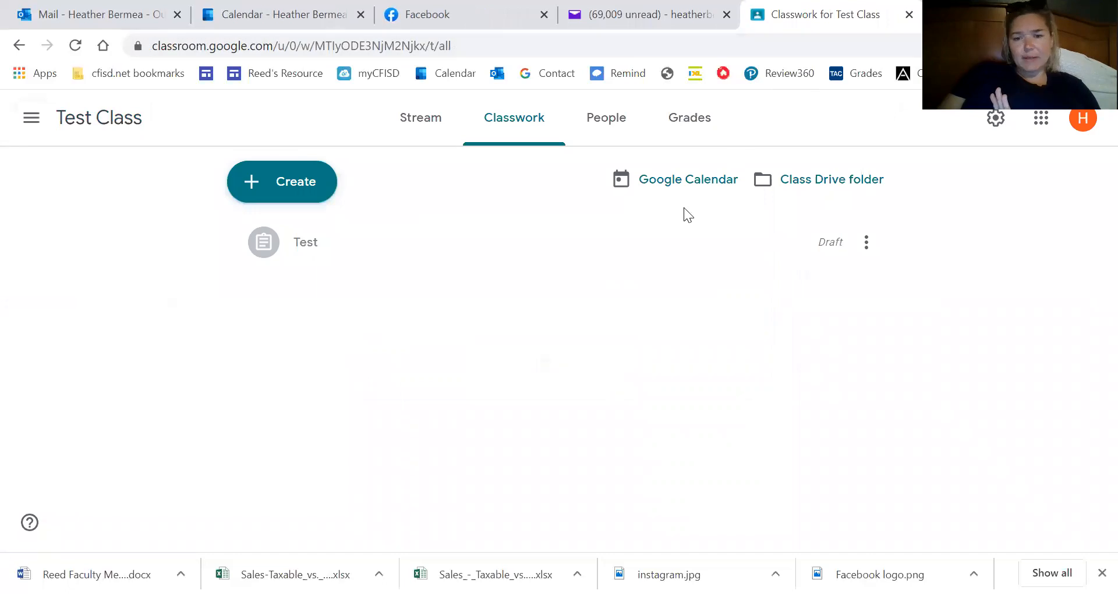
{"action": "left_click", "coordinate": [713, 188]}
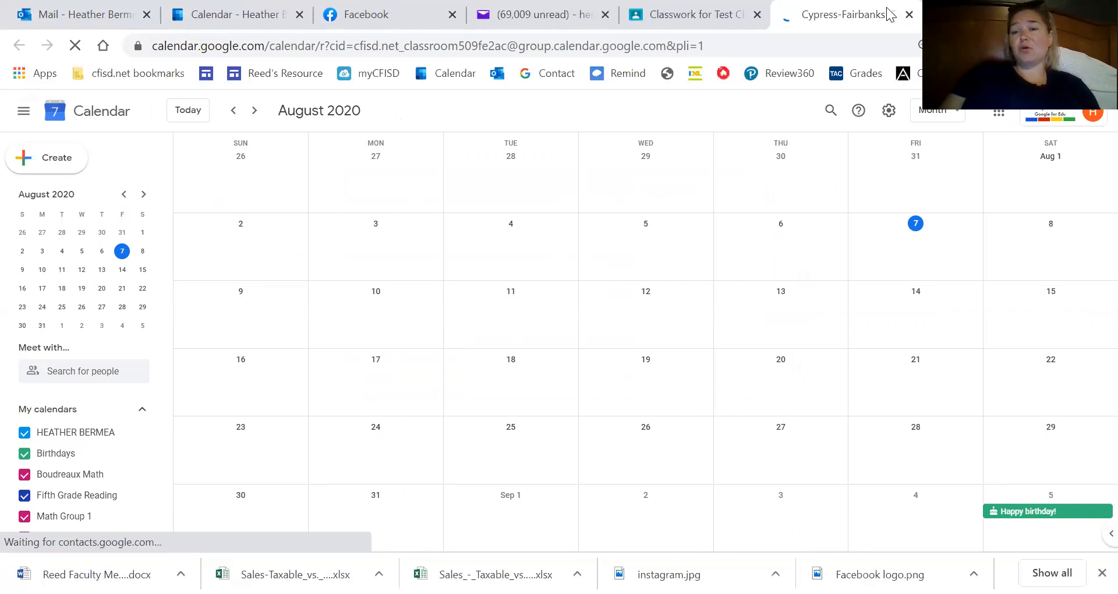
{"action": "left_click", "coordinate": [910, 16]}
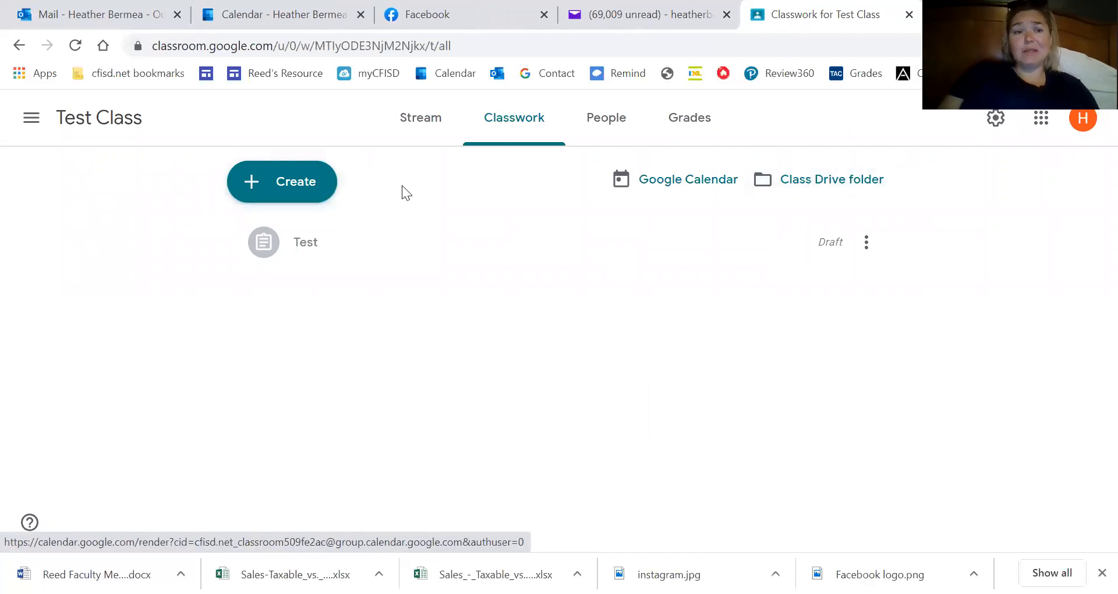
Go to the Test Class stream and open the side menu listing taught classes.
{"action": "left_click", "coordinate": [111, 119]}
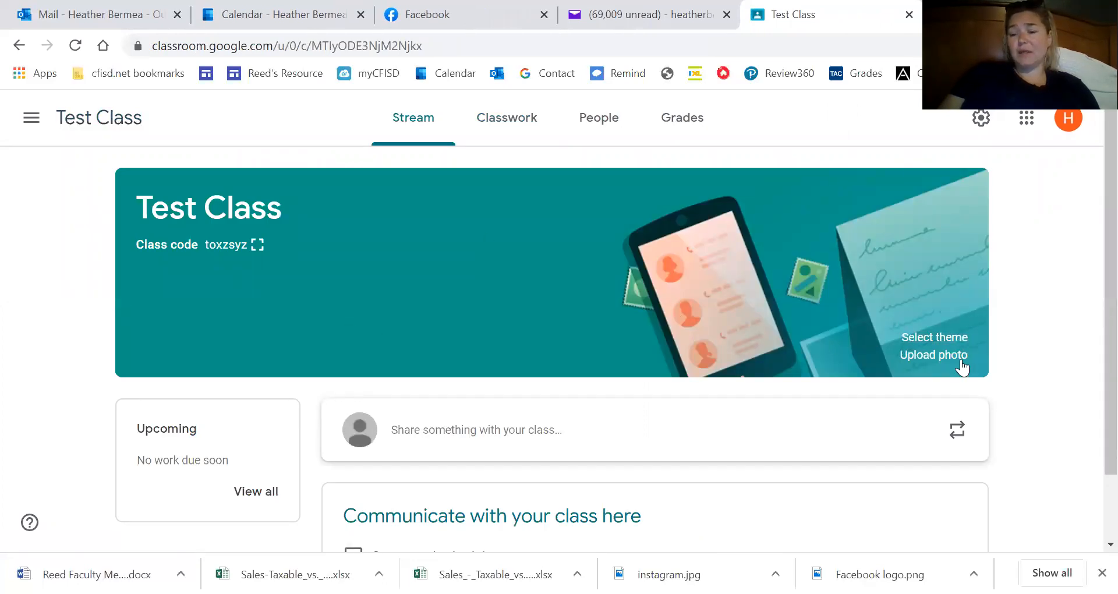
{"action": "scroll", "coordinate": [615, 451], "scroll_direction": "down", "scroll_amount": 1}
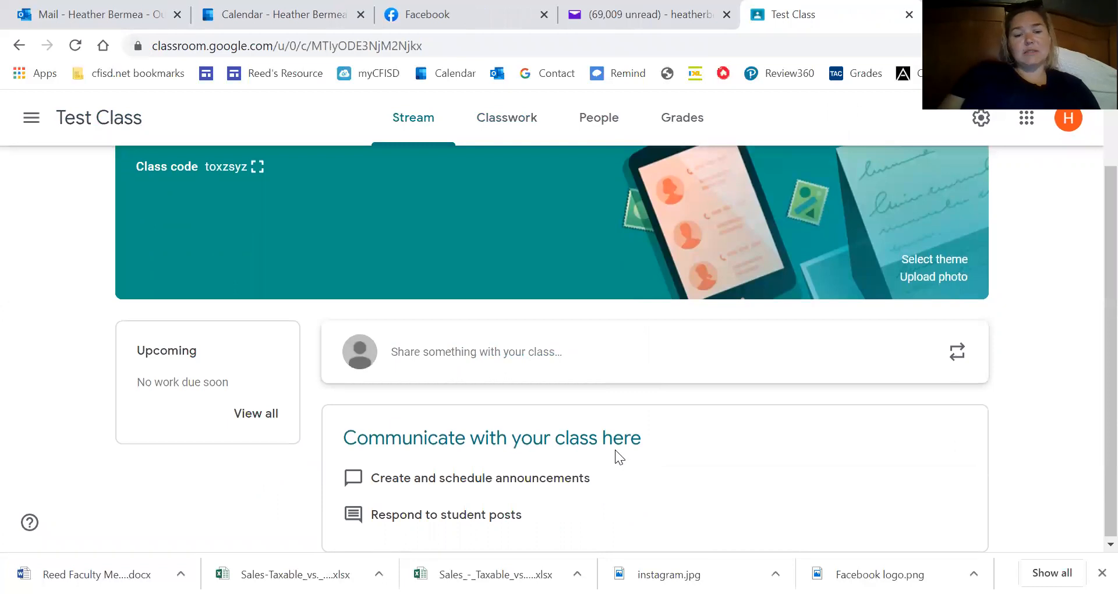
{"action": "scroll", "coordinate": [615, 449], "scroll_direction": "up", "scroll_amount": 1}
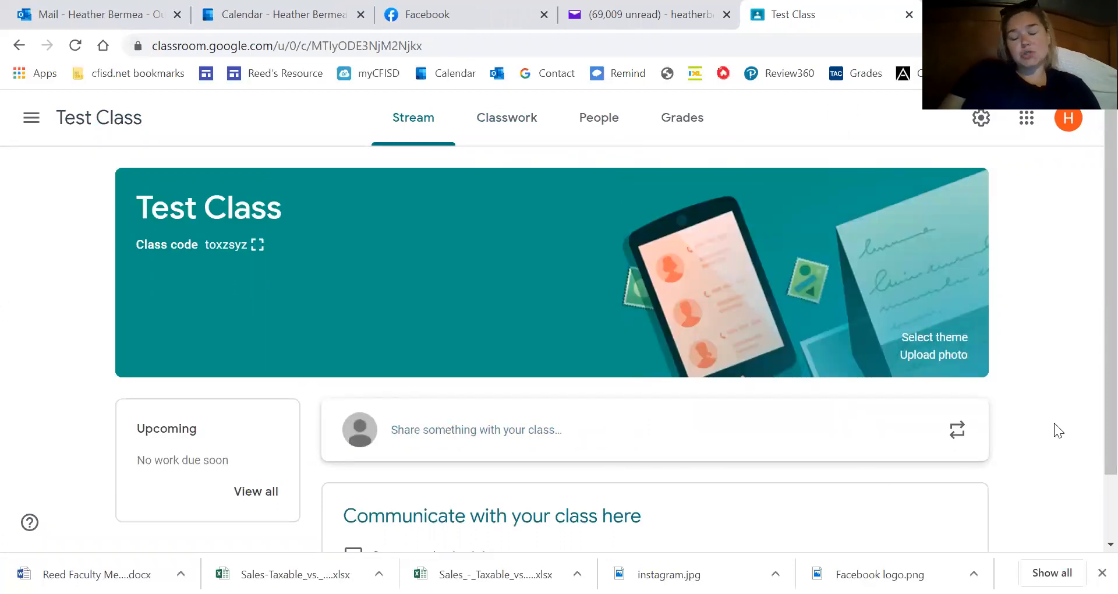
{"action": "scroll", "coordinate": [1052, 420], "scroll_direction": "down", "scroll_amount": 1}
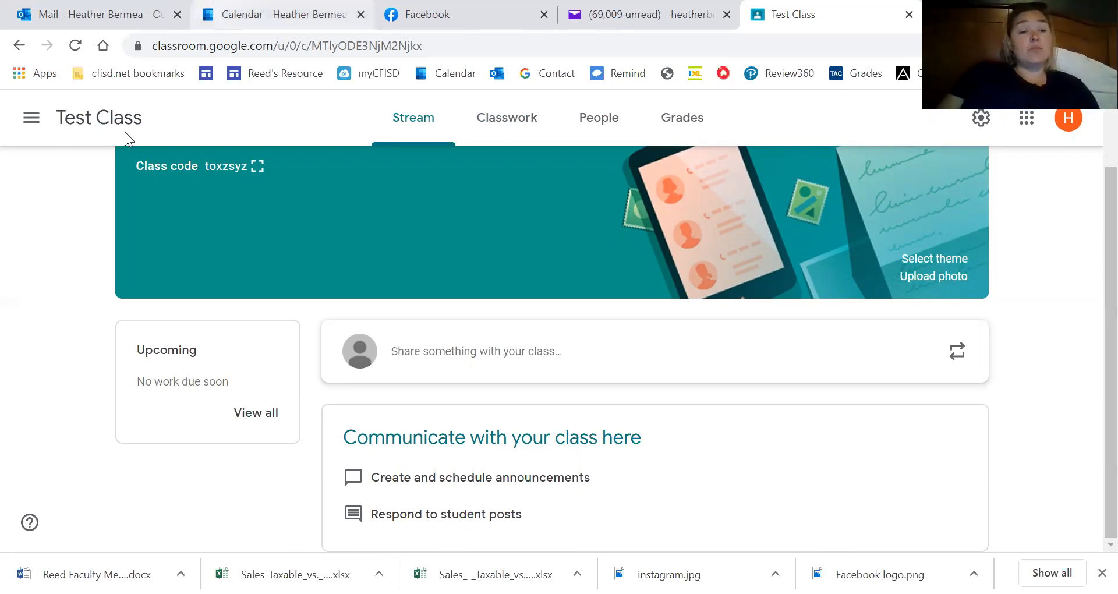
{"action": "left_click", "coordinate": [38, 122]}
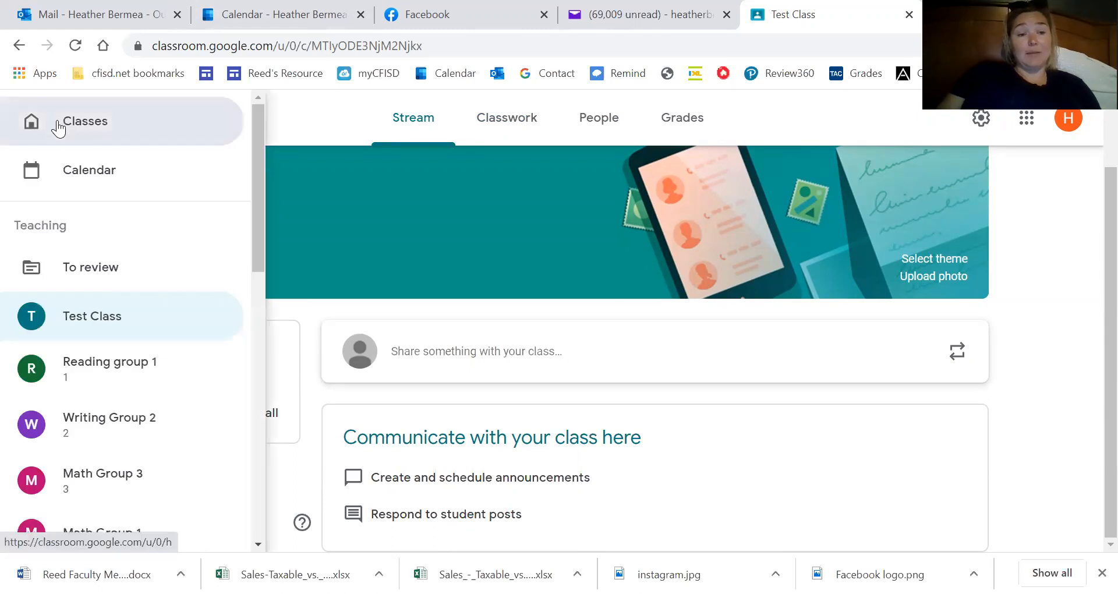
Open the Reading Group 2 class from the Classes overview.
{"action": "left_click", "coordinate": [60, 120]}
{"action": "scroll", "coordinate": [584, 384], "scroll_direction": "up", "scroll_amount": 2}
{"action": "scroll", "coordinate": [584, 385], "scroll_direction": "down", "scroll_amount": 2}
{"action": "left_click", "coordinate": [711, 319]}
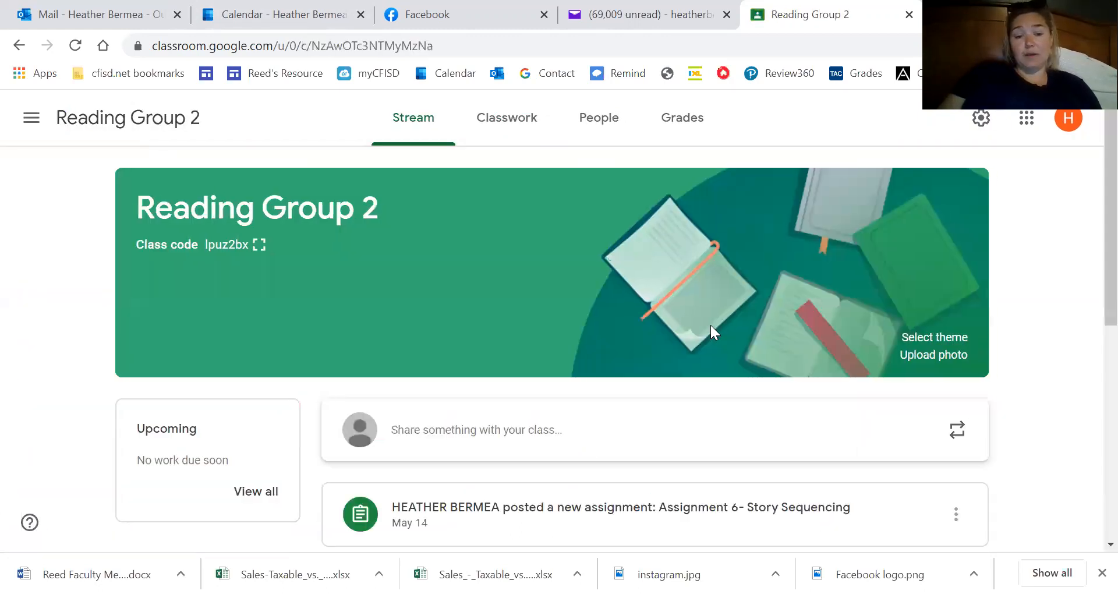
Scroll through the stream's posts from Assignment 6 down to Assignment 1.
{"action": "scroll", "coordinate": [712, 333], "scroll_direction": "down", "scroll_amount": 3}
{"action": "scroll", "coordinate": [710, 333], "scroll_direction": "down", "scroll_amount": 2}
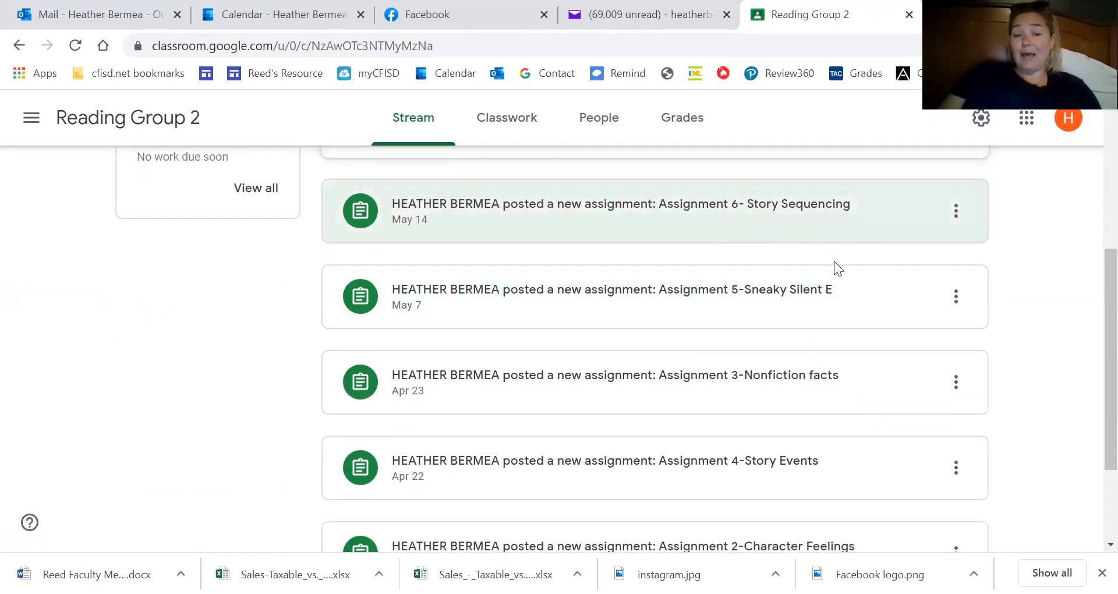
{"action": "scroll", "coordinate": [832, 265], "scroll_direction": "down", "scroll_amount": 3}
{"action": "scroll", "coordinate": [833, 269], "scroll_direction": "up", "scroll_amount": 7}
{"action": "scroll", "coordinate": [833, 269], "scroll_direction": "down", "scroll_amount": 7}
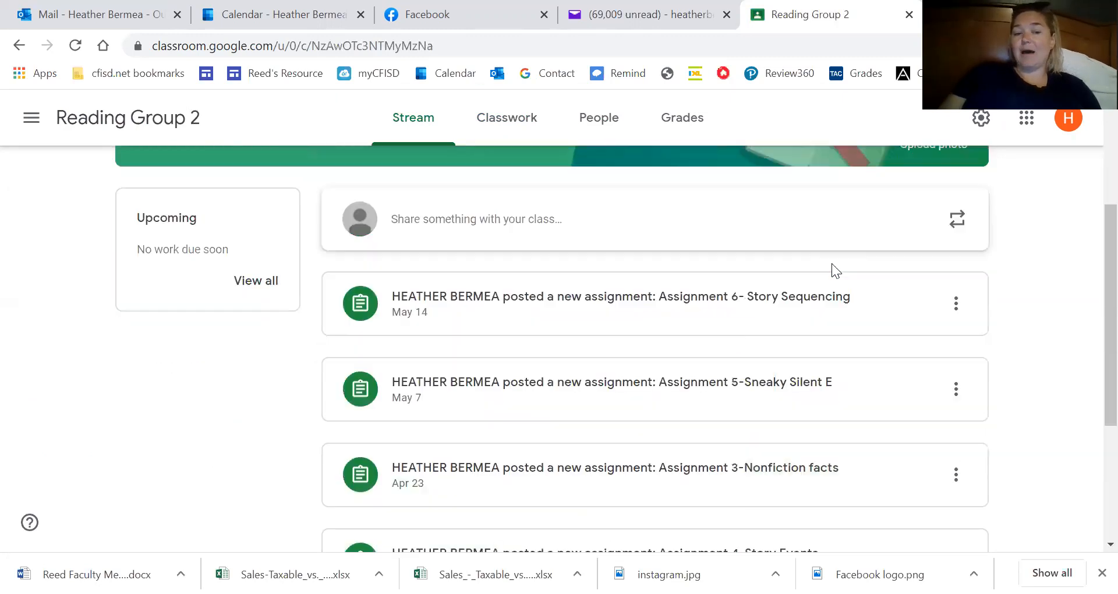
{"action": "scroll", "coordinate": [833, 272], "scroll_direction": "up", "scroll_amount": 4}
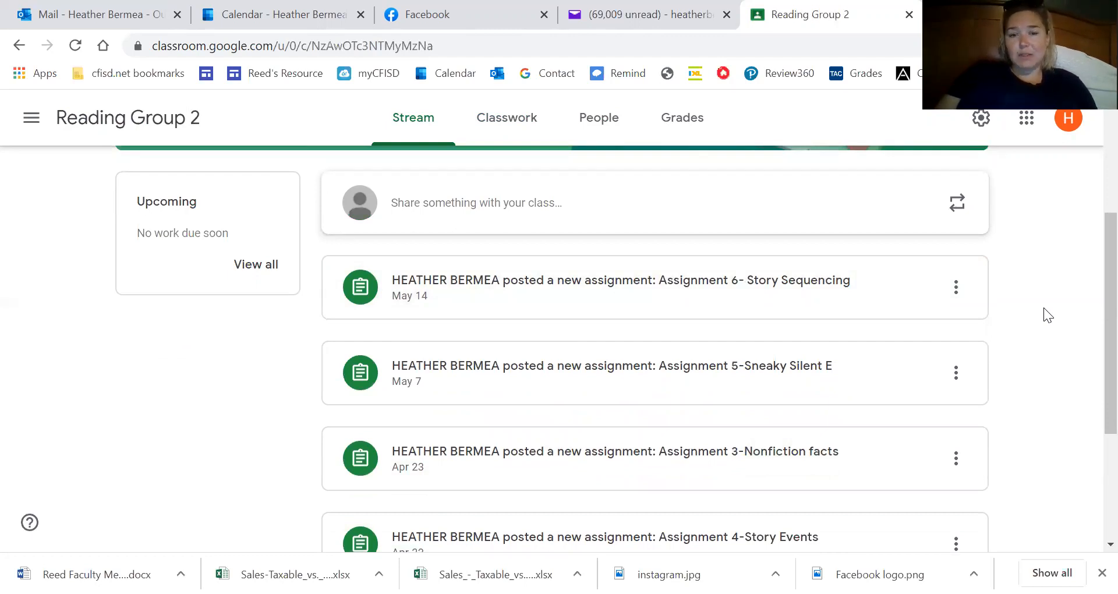
{"action": "scroll", "coordinate": [1044, 314], "scroll_direction": "up", "scroll_amount": 1}
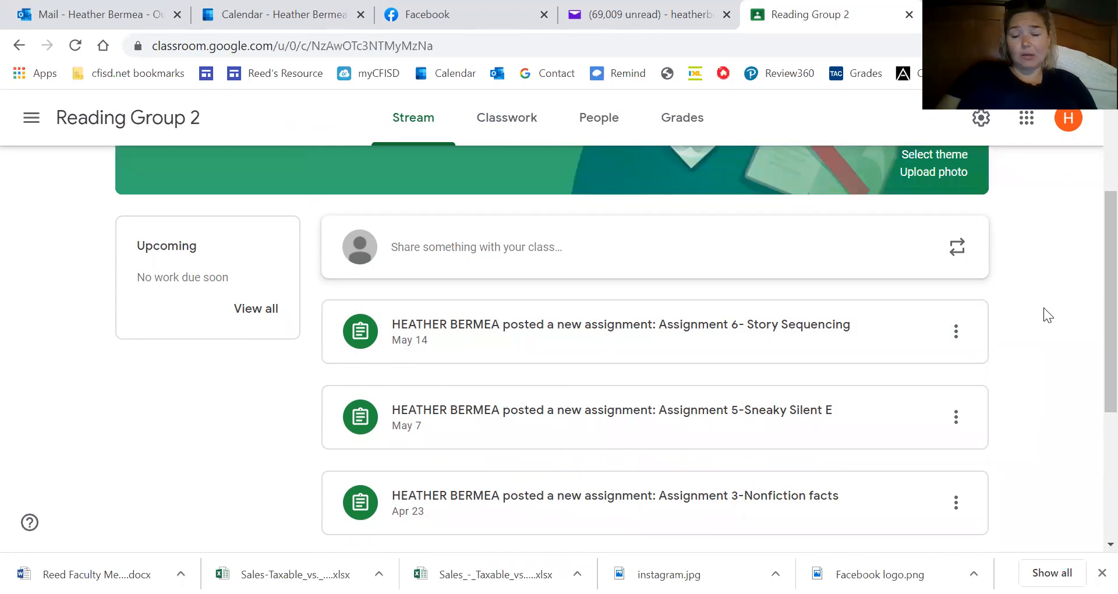
{"action": "scroll", "coordinate": [1044, 308], "scroll_direction": "down", "scroll_amount": 1}
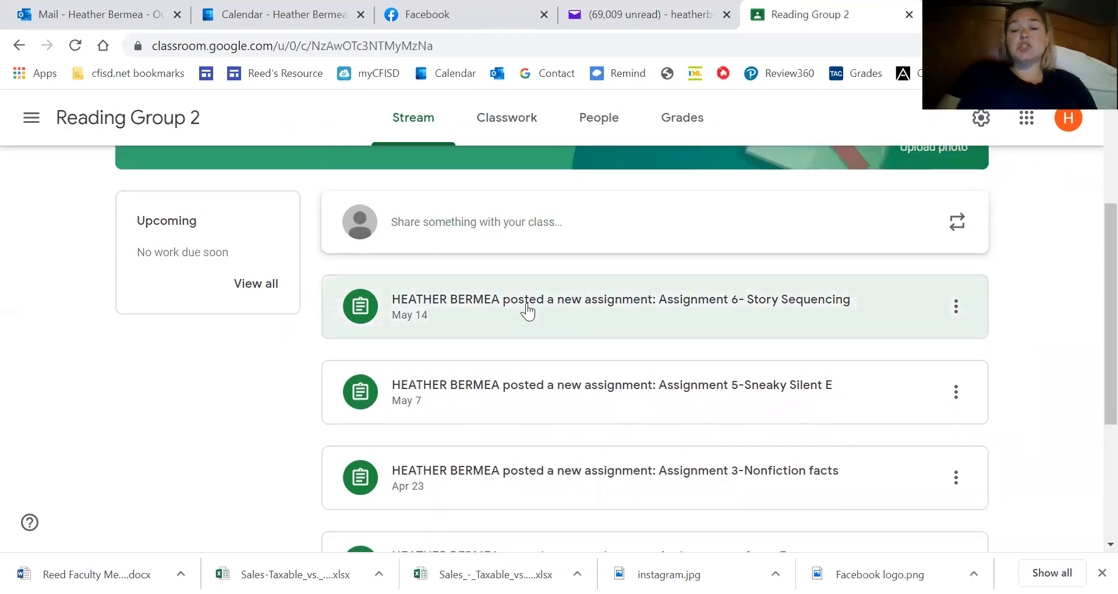
{"action": "scroll", "coordinate": [781, 342], "scroll_direction": "up", "scroll_amount": 4}
{"action": "scroll", "coordinate": [781, 341], "scroll_direction": "down", "scroll_amount": 7}
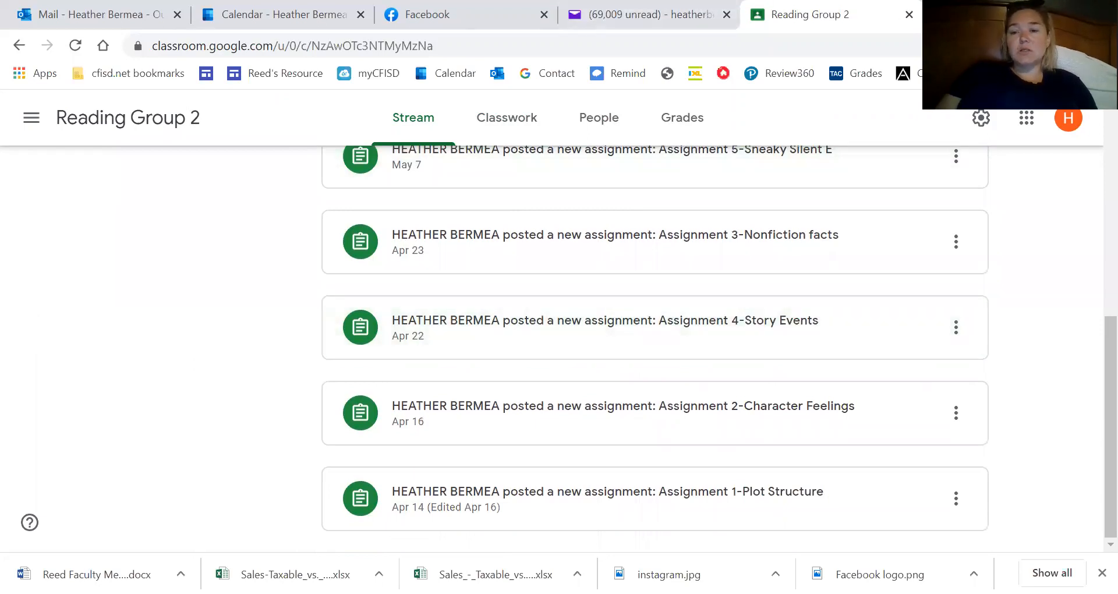
Load the Reed's Resource site in a new tab and advance its slideshow twice.
{"action": "key", "text": "ctrl+t"}
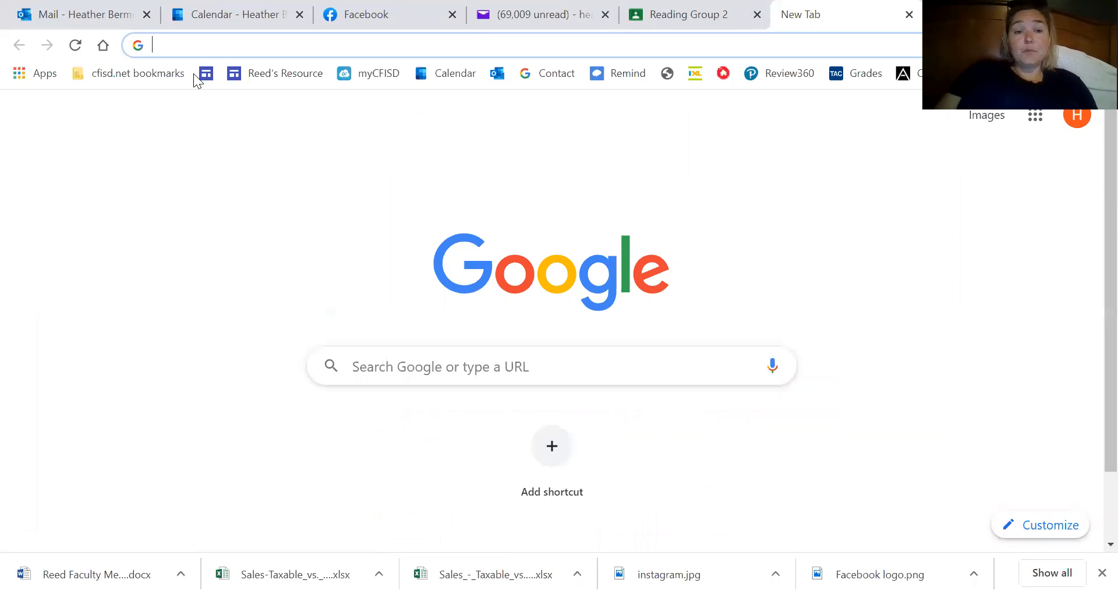
{"action": "left_click", "coordinate": [246, 73]}
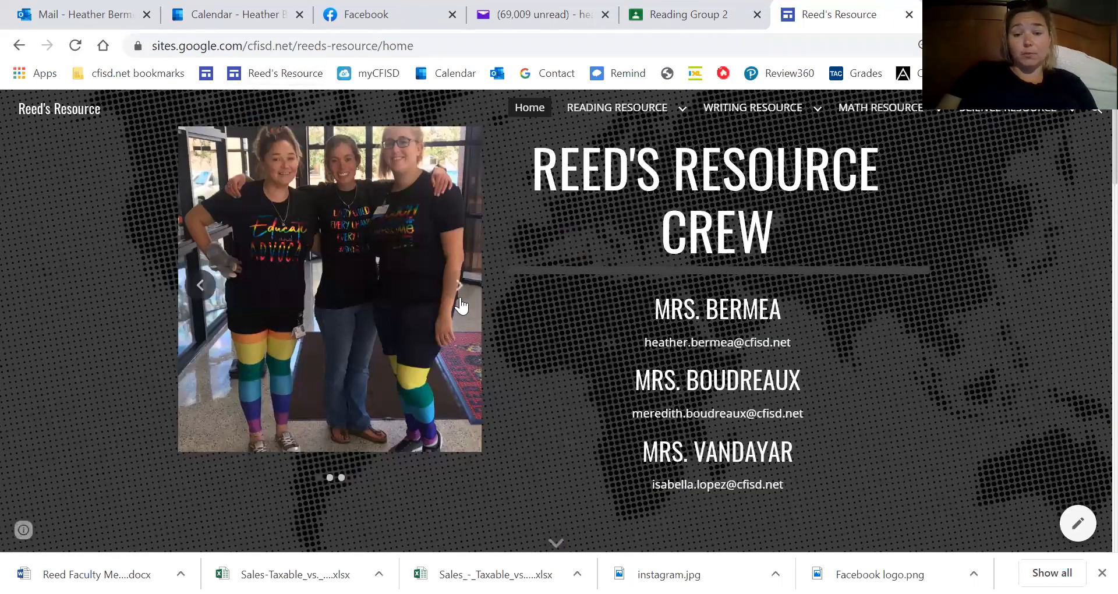
{"action": "left_click", "coordinate": [460, 299]}
{"action": "left_click", "coordinate": [460, 300]}
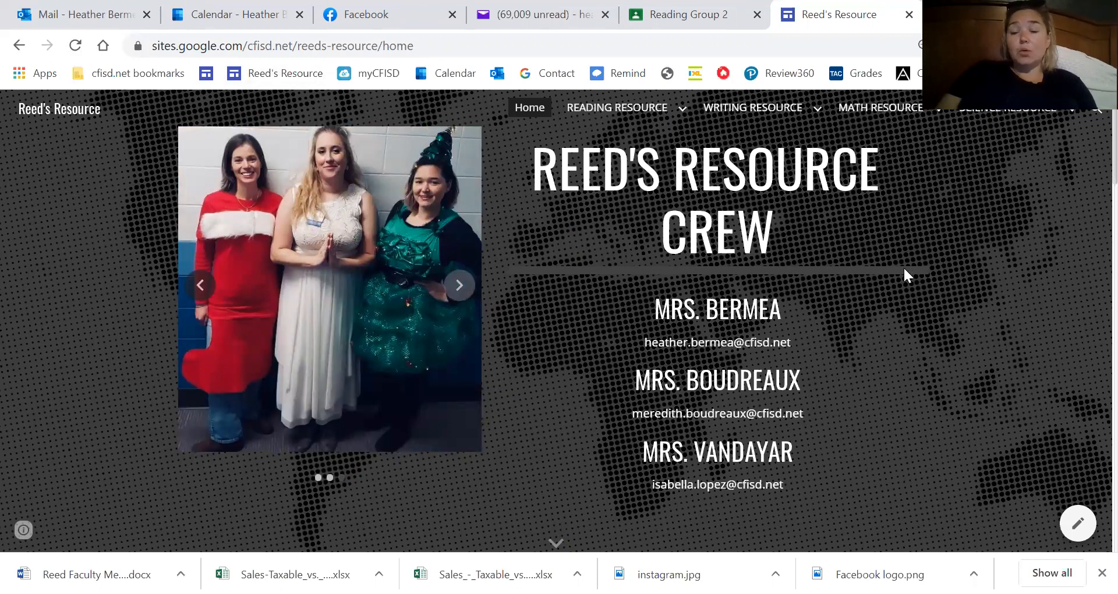
Go to the Reading Group 2 page under READING RESOURCE and view its lesson links.
{"action": "left_click", "coordinate": [679, 112]}
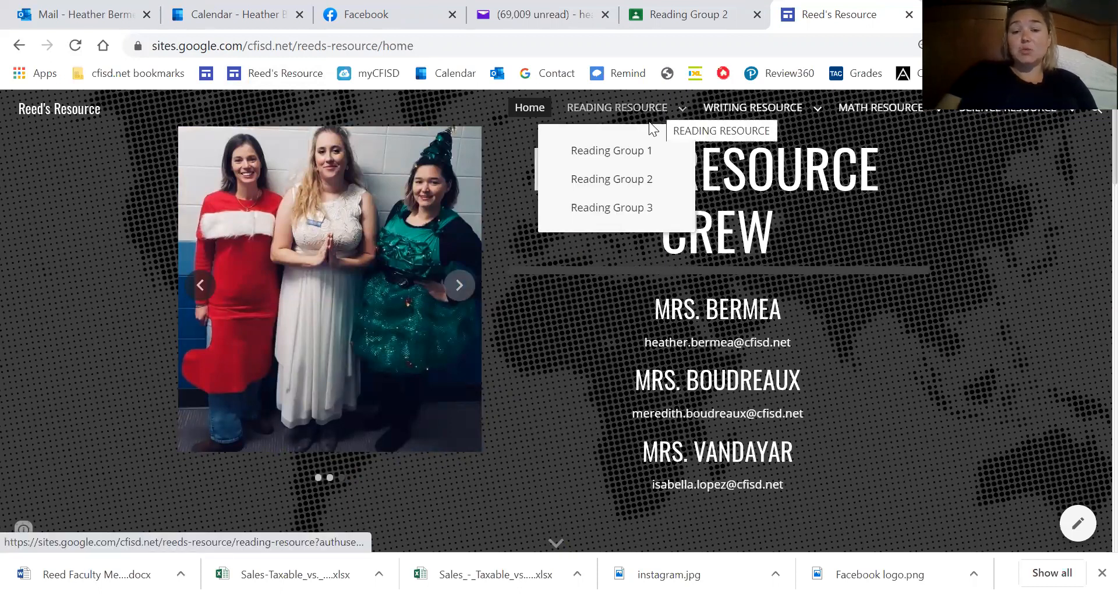
{"action": "left_click", "coordinate": [639, 188]}
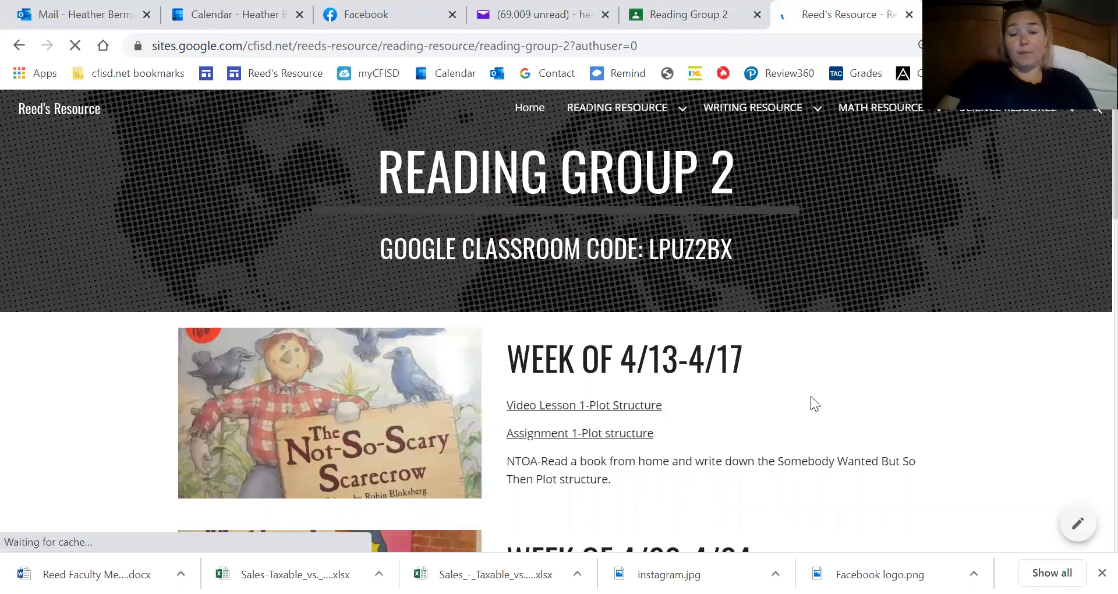
{"action": "scroll", "coordinate": [864, 374], "scroll_direction": "down", "scroll_amount": 1}
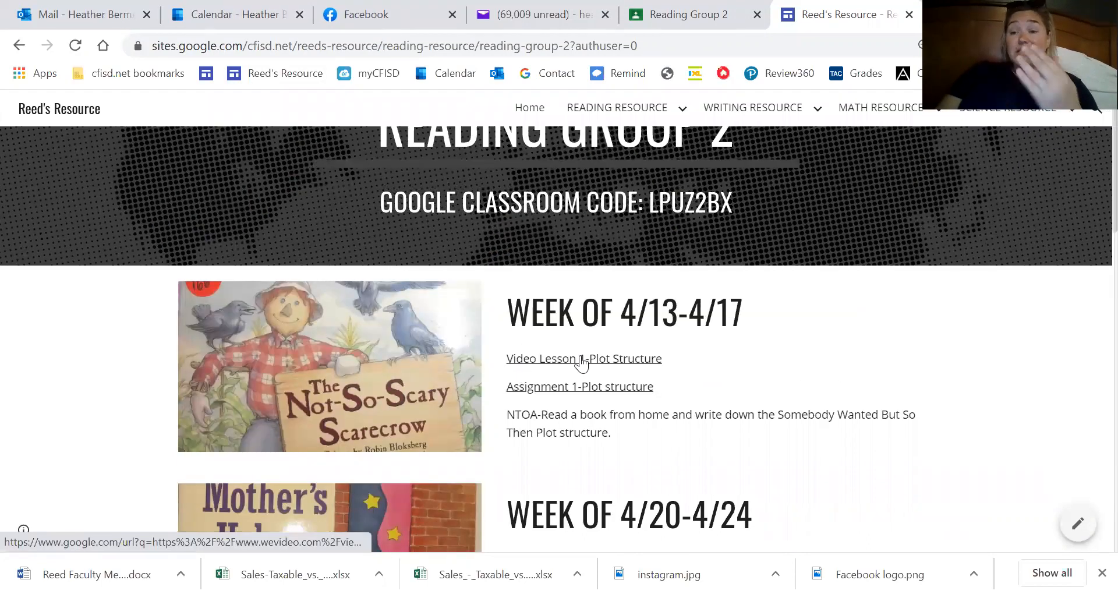
Open the Assignment 1-Plot Structure link in a Classroom tab, then return to the site.
{"action": "left_click", "coordinate": [547, 389]}
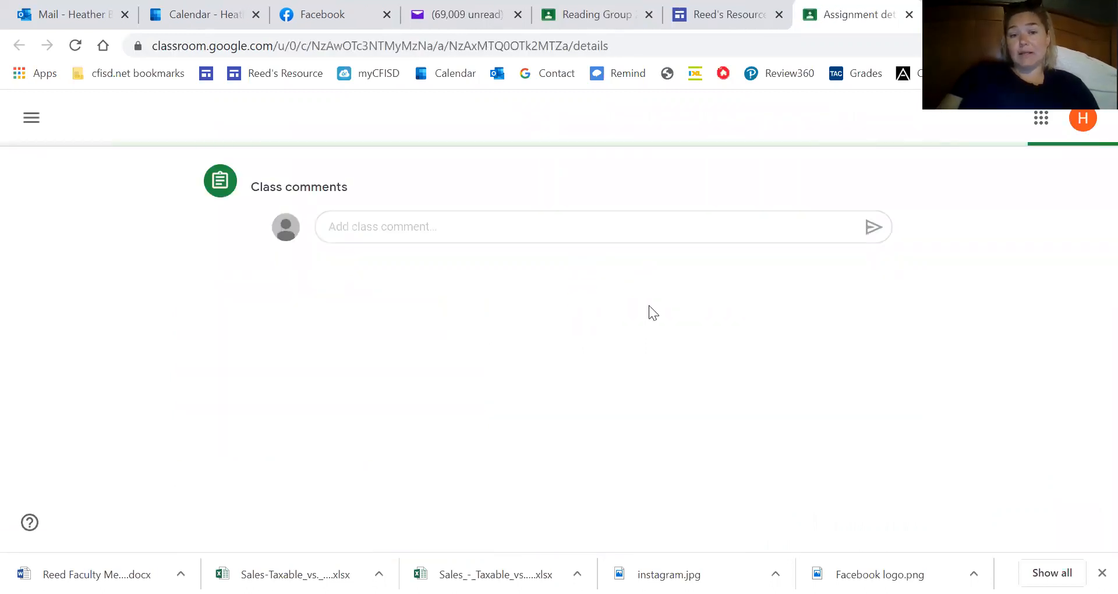
{"action": "left_click", "coordinate": [702, 12]}
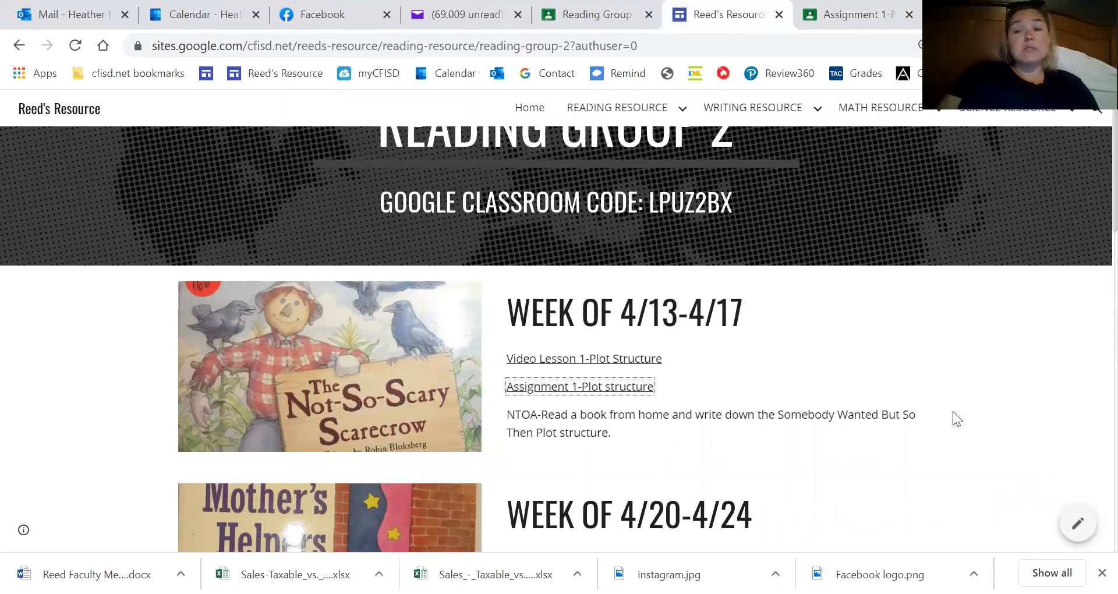
{"action": "scroll", "coordinate": [953, 412], "scroll_direction": "down", "scroll_amount": 1}
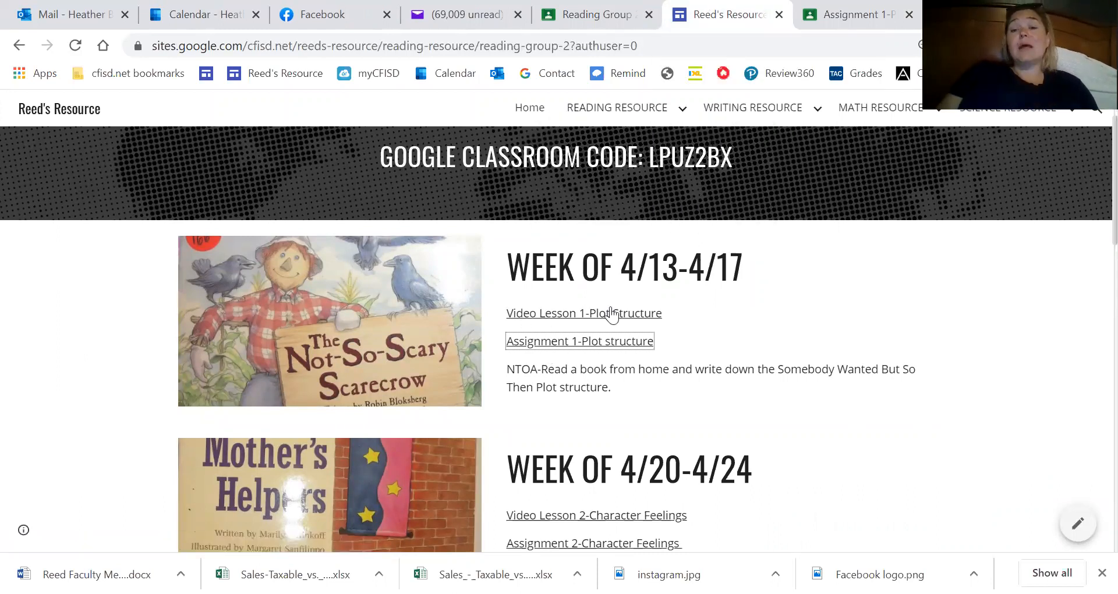
Revisit the Assignment 1 tab, then scroll the Reed's Resource Reading Group 2 page.
{"action": "right_click", "coordinate": [847, 18]}
{"action": "left_click", "coordinate": [846, 17]}
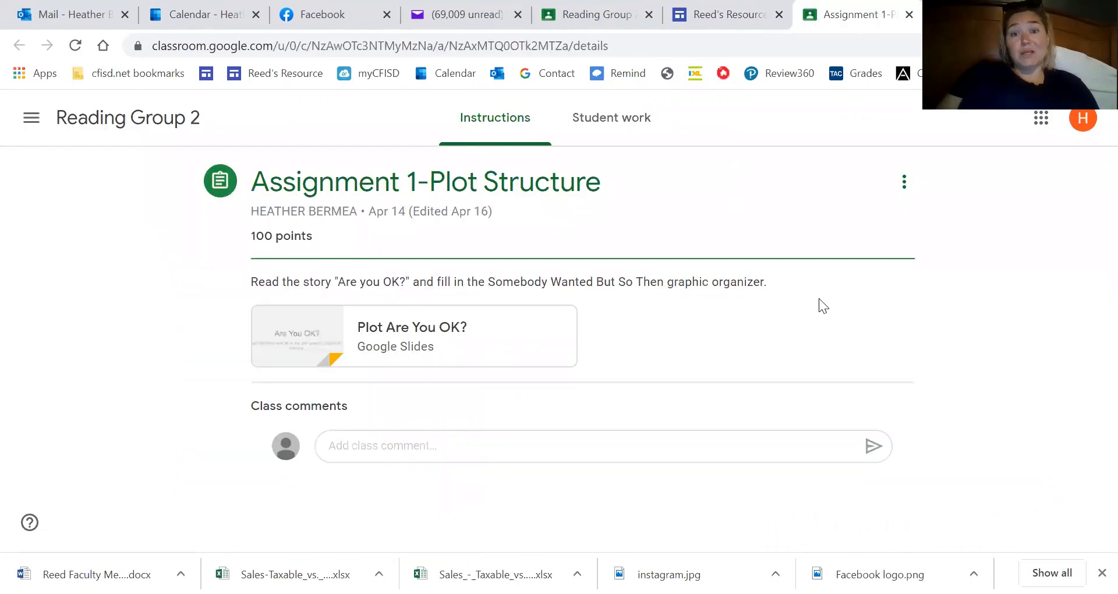
{"action": "left_click", "coordinate": [693, 12]}
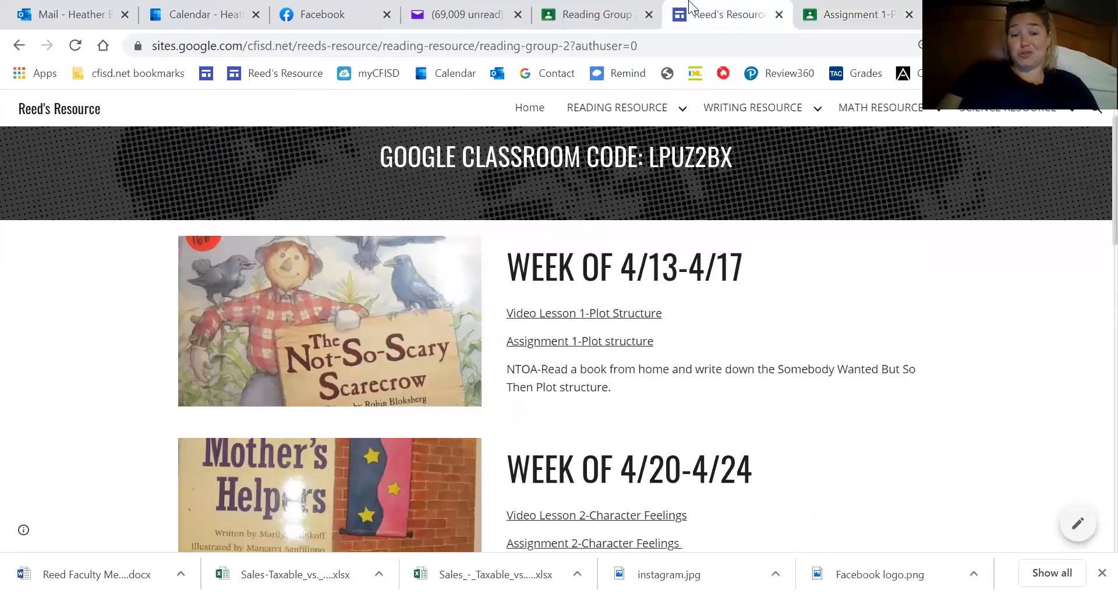
{"action": "scroll", "coordinate": [826, 412], "scroll_direction": "down", "scroll_amount": 8}
{"action": "scroll", "coordinate": [825, 412], "scroll_direction": "down", "scroll_amount": 8}
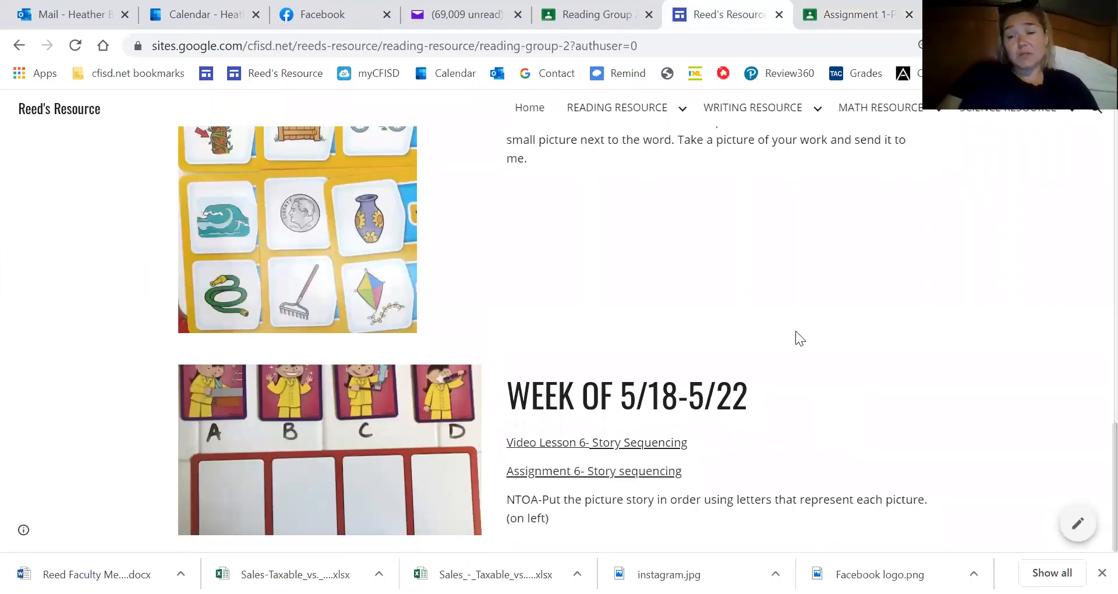
{"action": "scroll", "coordinate": [783, 301], "scroll_direction": "up", "scroll_amount": 15}
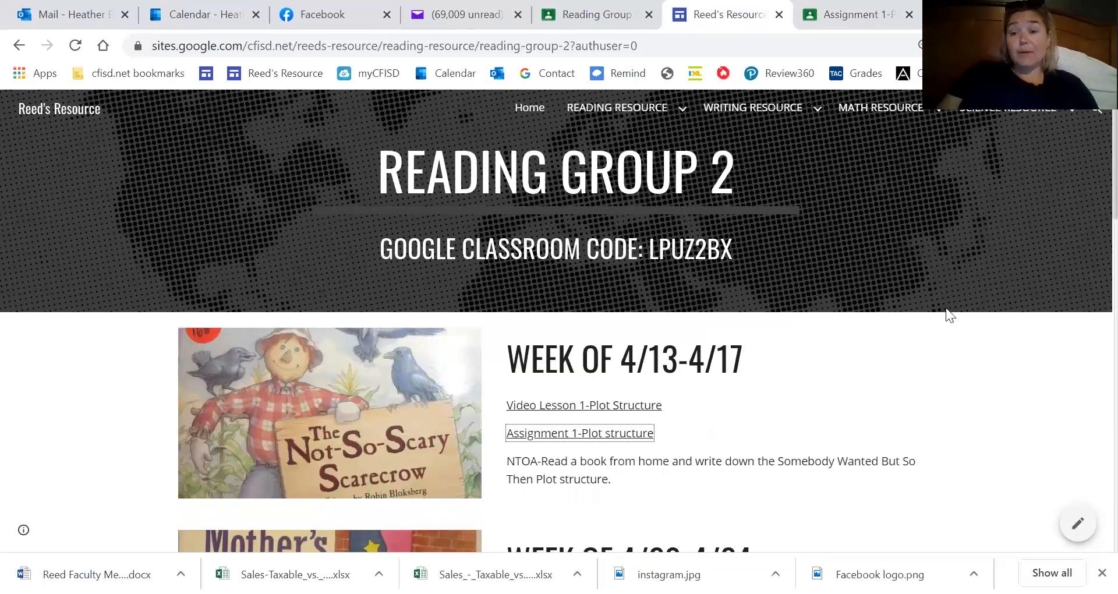
{"action": "right_click", "coordinate": [696, 2]}
Switch to the Reading Group 2 tab and scroll its stream up toward the banner.
{"action": "right_click", "coordinate": [592, 3]}
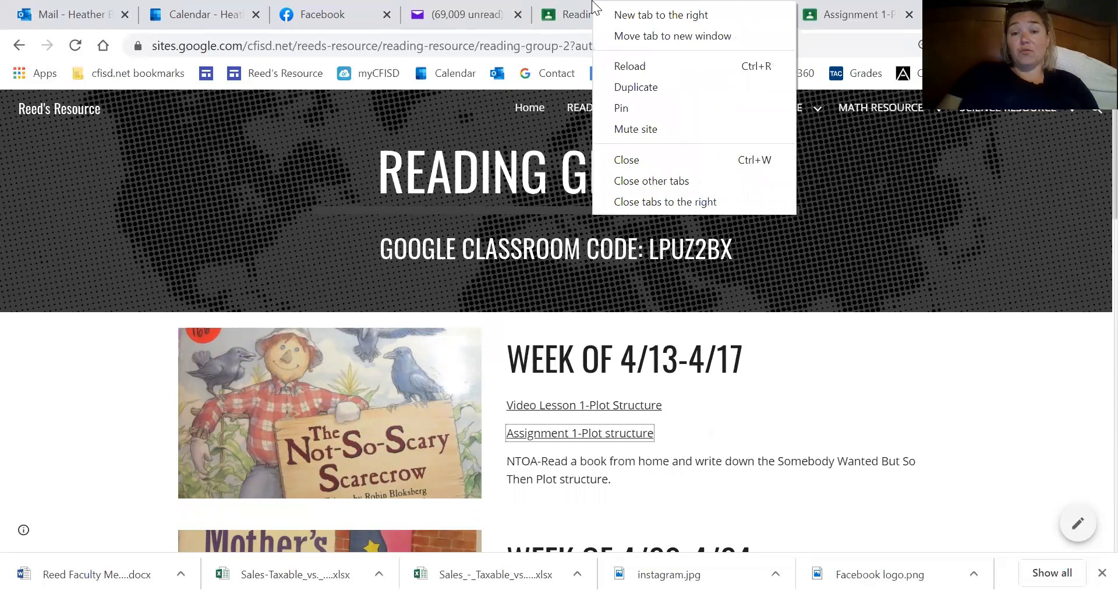
{"action": "left_click", "coordinate": [592, 5]}
{"action": "scroll", "coordinate": [303, 290], "scroll_direction": "up", "scroll_amount": 7}
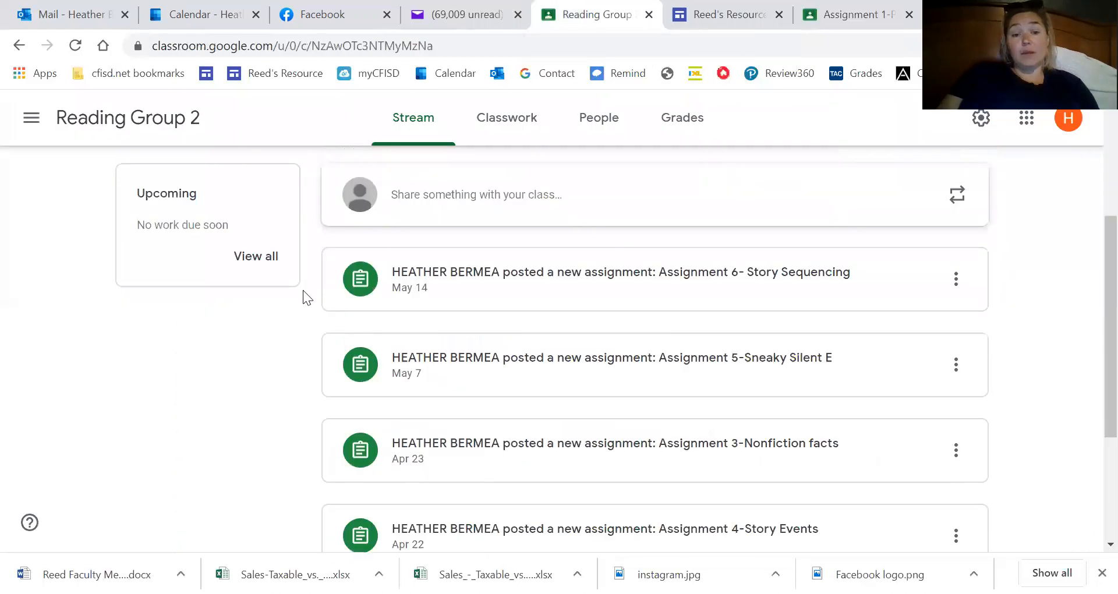